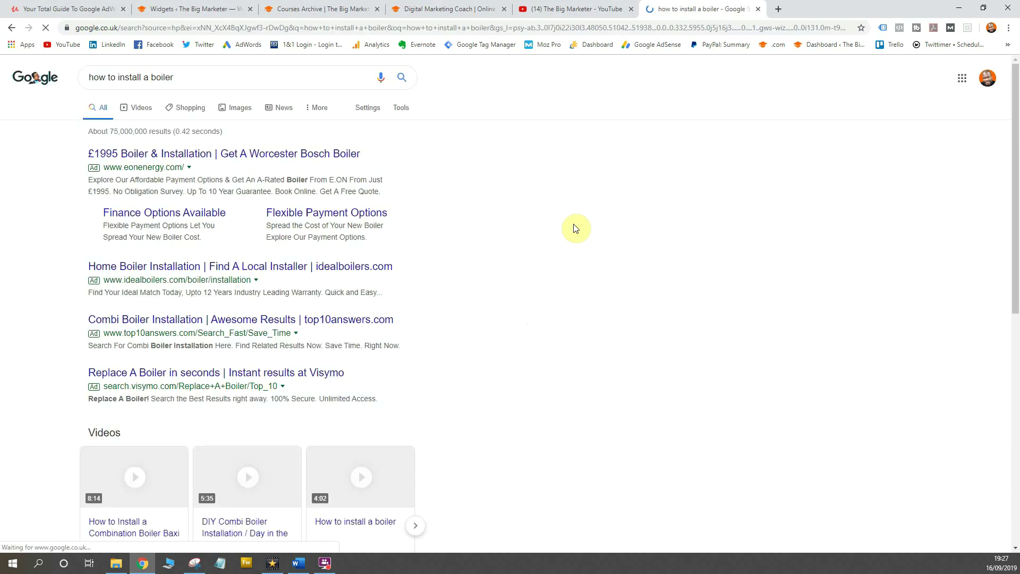
# Expand related questions under People also ask, including whether a plumber can install a boiler, the best place for one, and installing second hand.
pyautogui.scroll(-10, 240, 216)
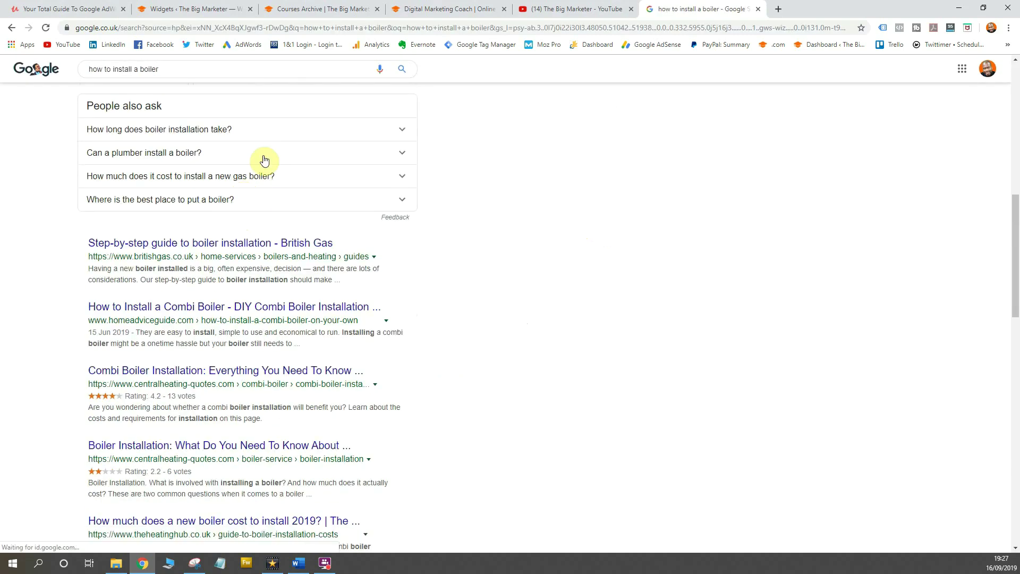
pyautogui.click(260, 155)
pyautogui.scroll(-1, 267, 171)
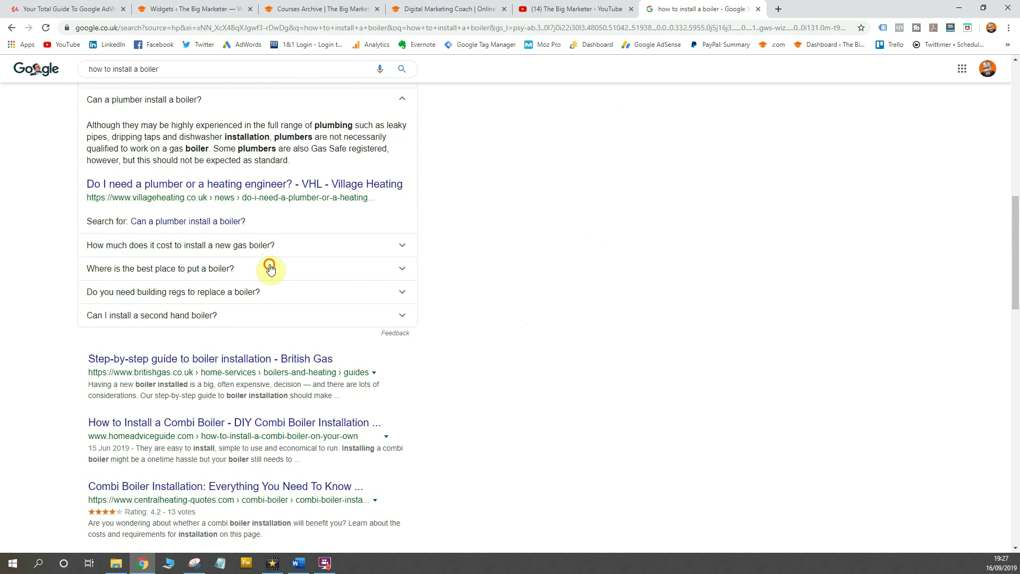
pyautogui.click(283, 264)
pyautogui.scroll(-3, 255, 263)
pyautogui.click(228, 256)
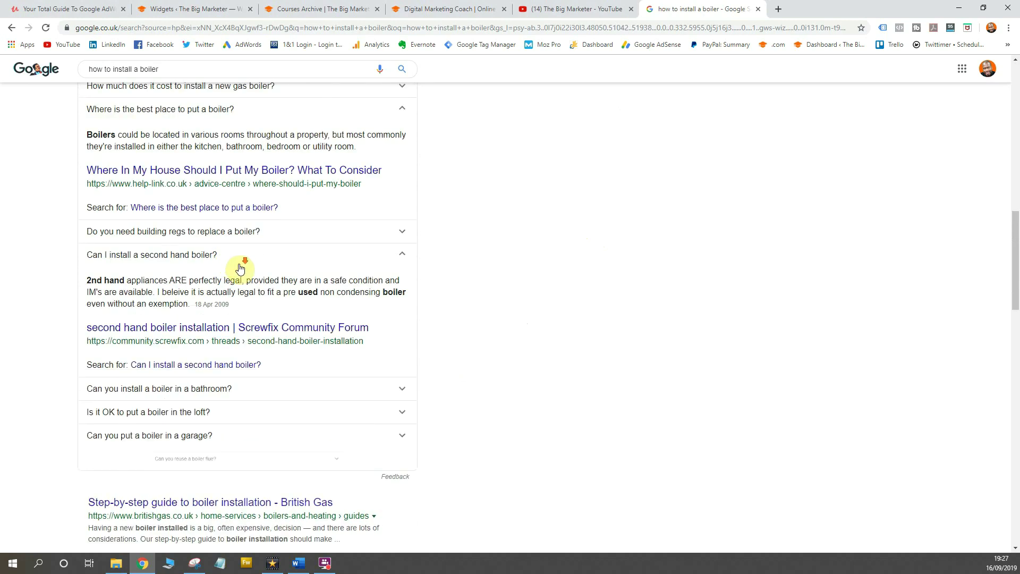
pyautogui.scroll(-3, 237, 276)
pyautogui.click(225, 251)
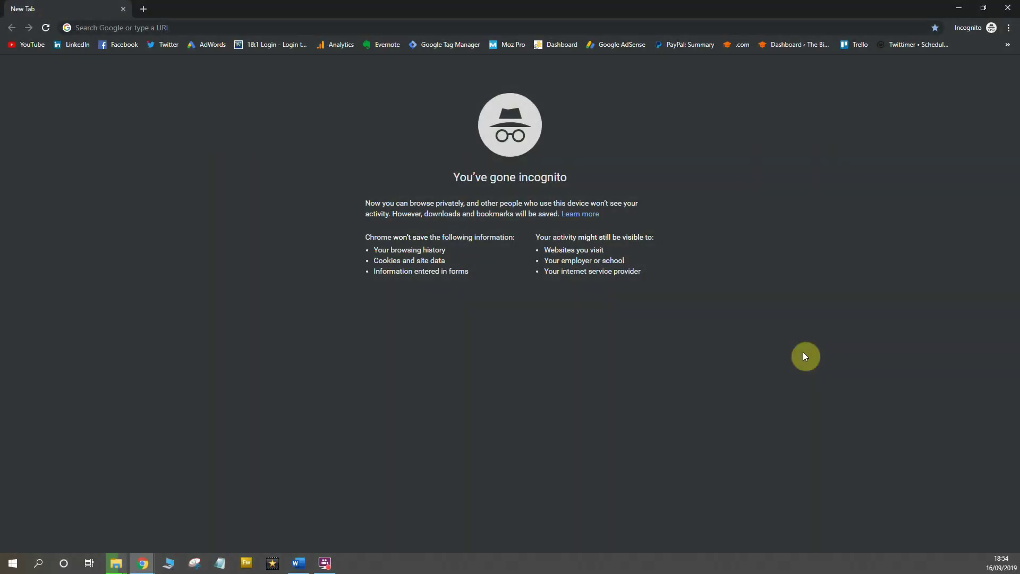
# Search Google for "answer the public" and open the AnswerThePublic website from the results.
pyautogui.click(445, 27)
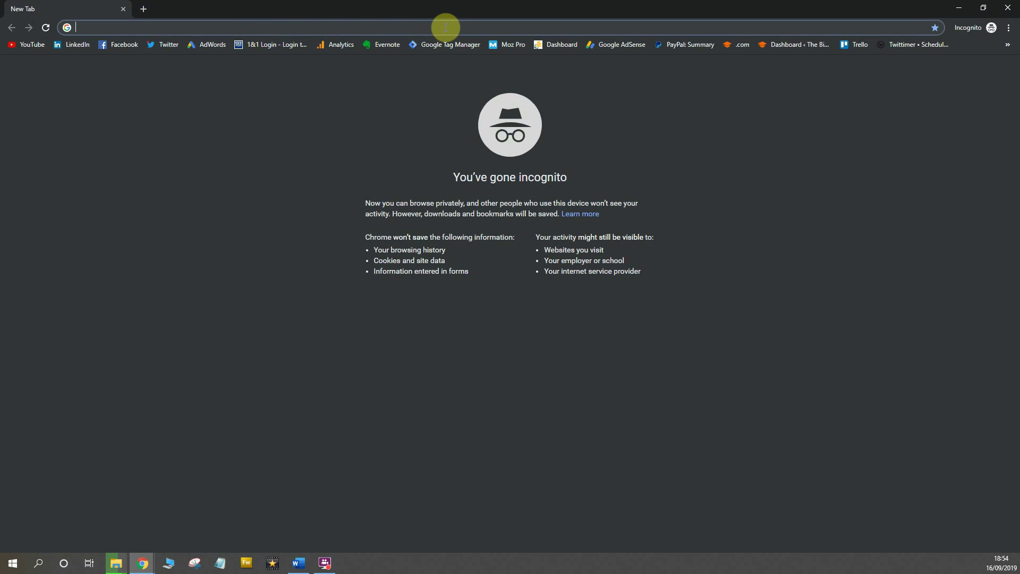
pyautogui.write('answer the')
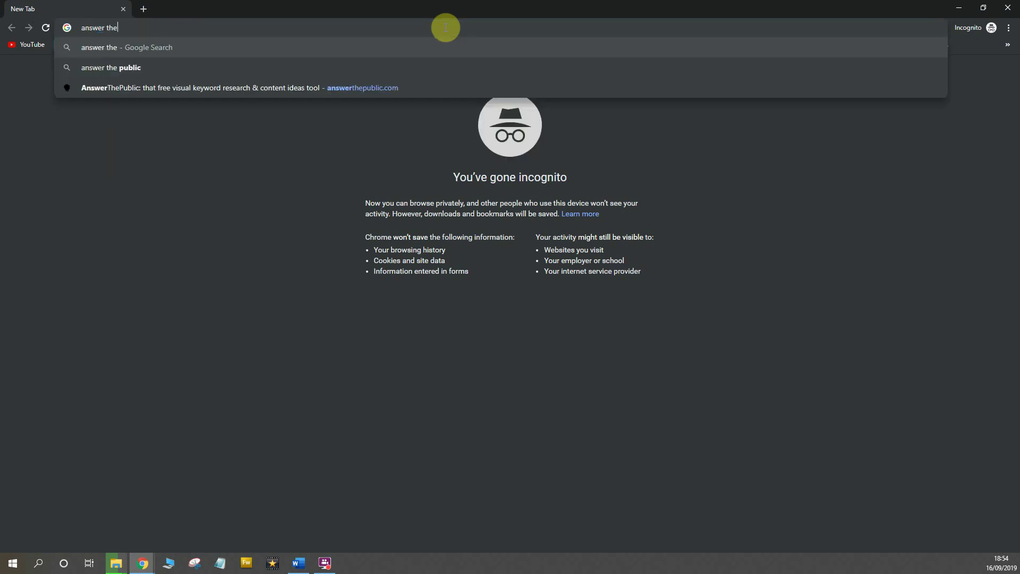
pyautogui.write(' public')
pyautogui.press('Return')
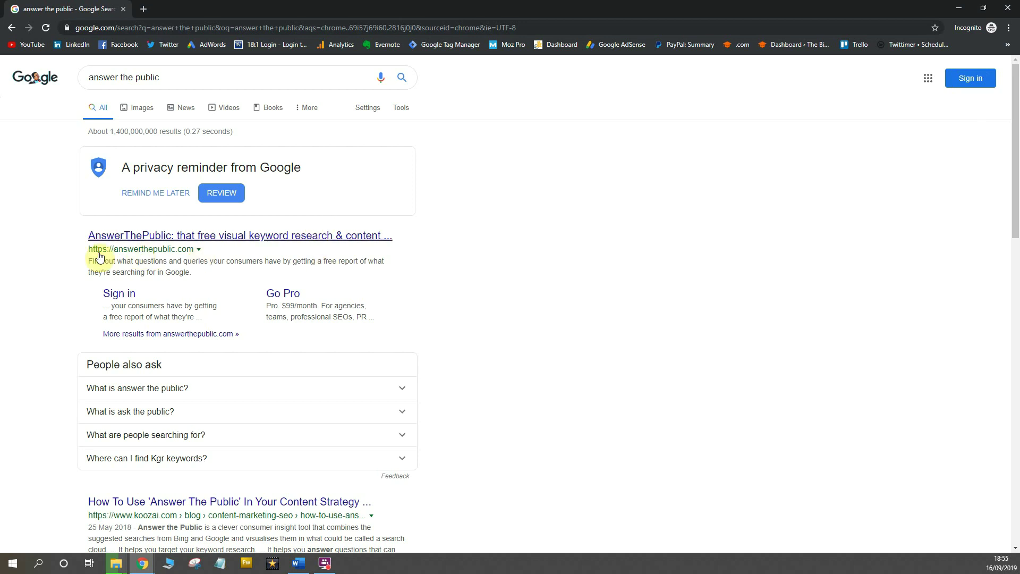
pyautogui.click(212, 237)
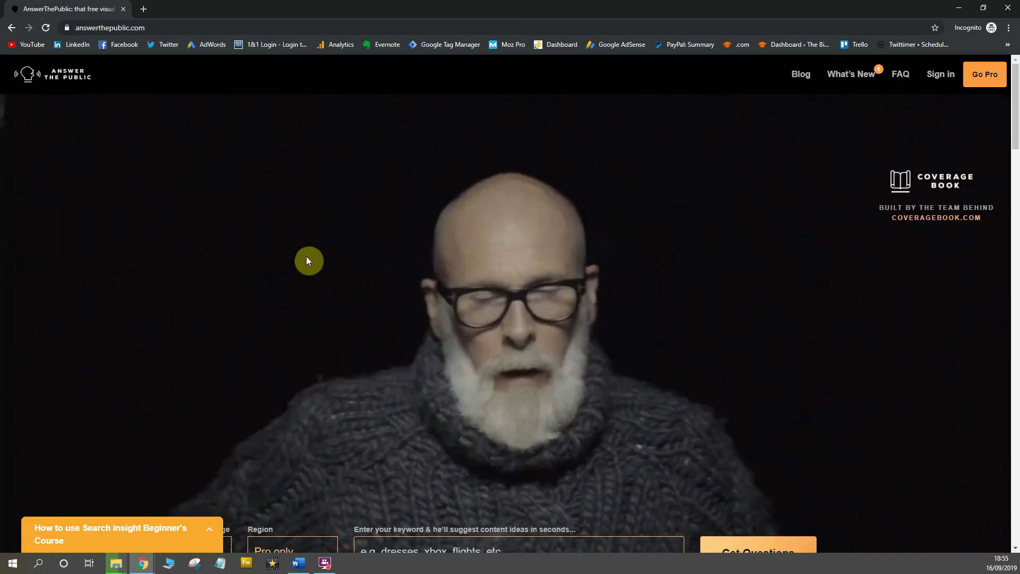
# Set the search language to EN and dismiss the Search insight Beginner's Course pop-up.
pyautogui.scroll(-1, 785, 418)
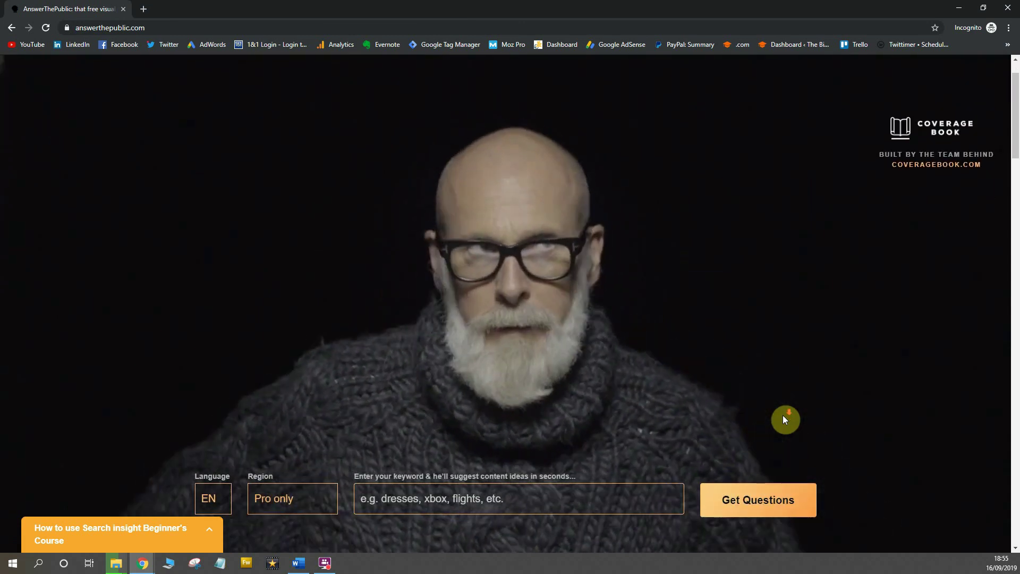
pyautogui.scroll(-2, 784, 420)
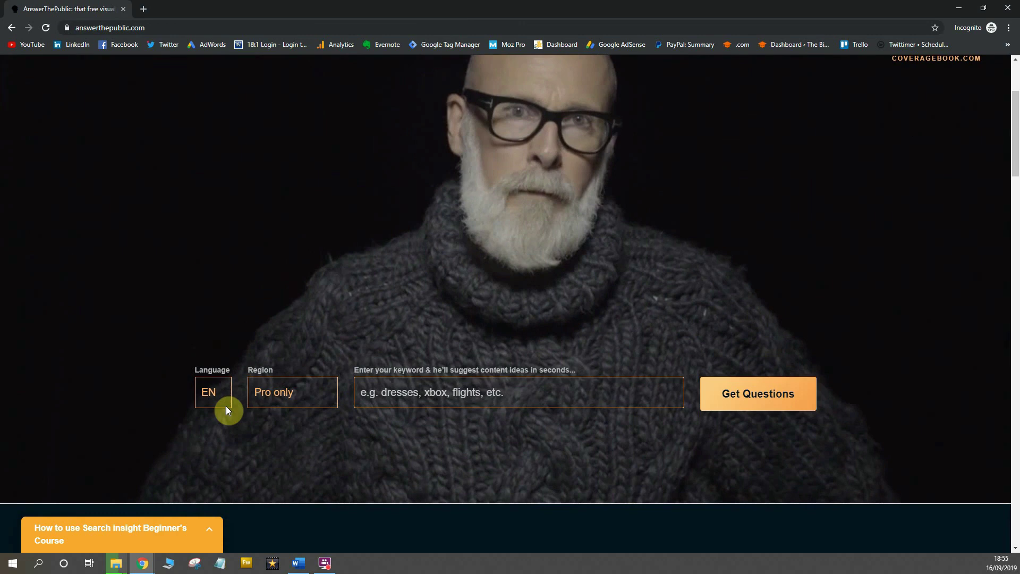
pyautogui.click(211, 390)
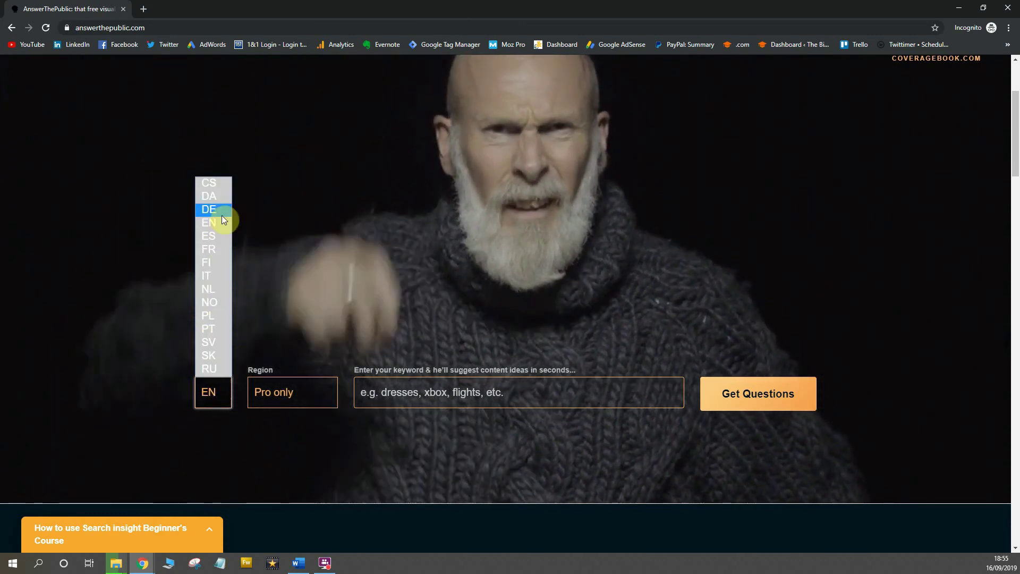
pyautogui.click(215, 224)
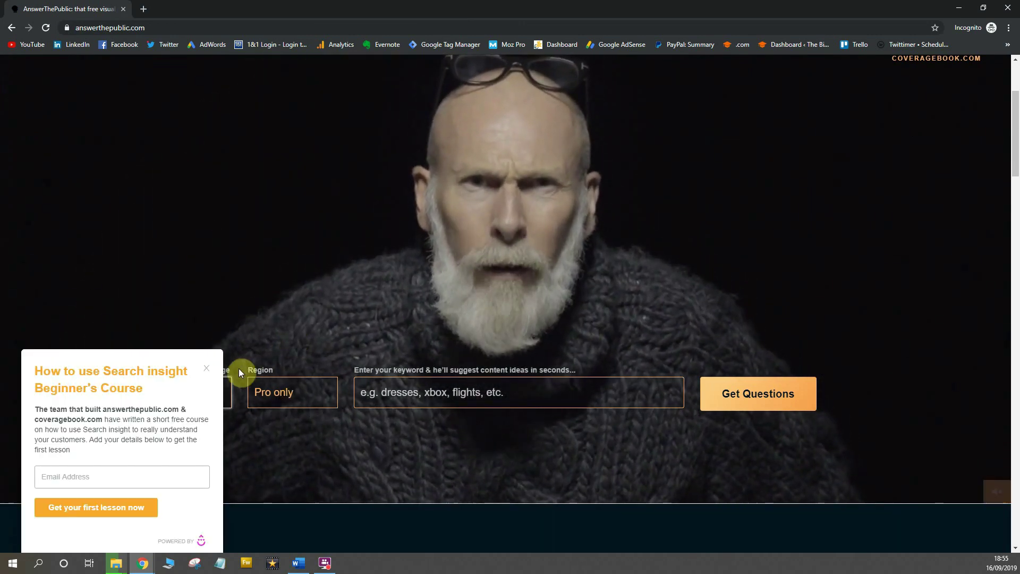
pyautogui.click(207, 368)
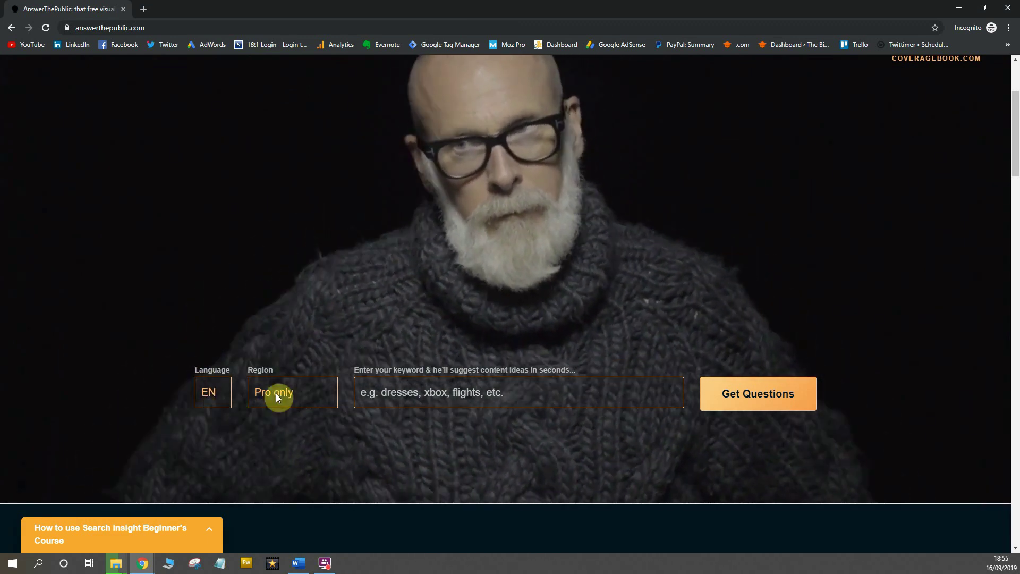
# Leave the region at Pro only after checking the choices, and get questions for the keyword "replace boiler".
pyautogui.click(285, 393)
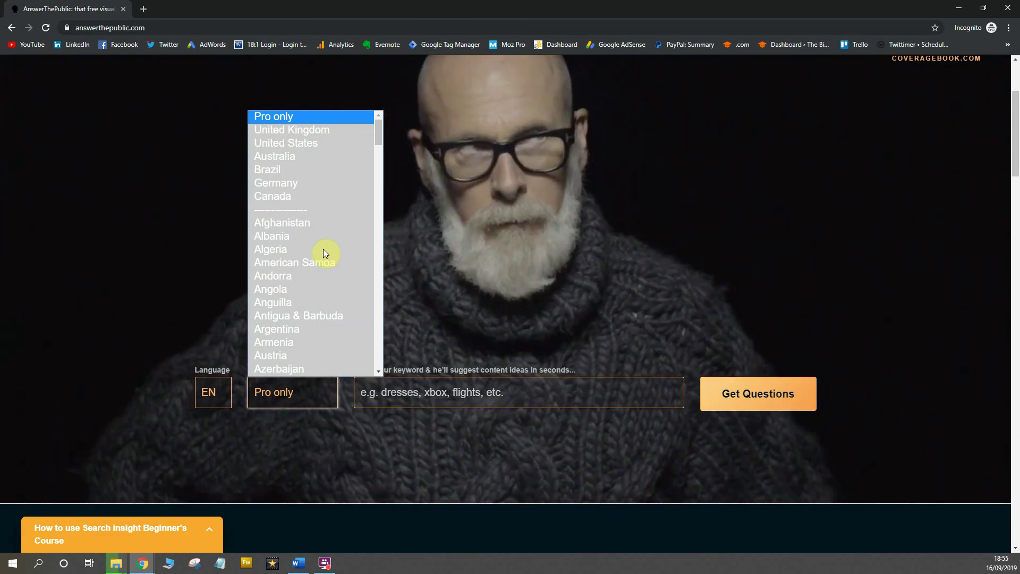
pyautogui.click(167, 280)
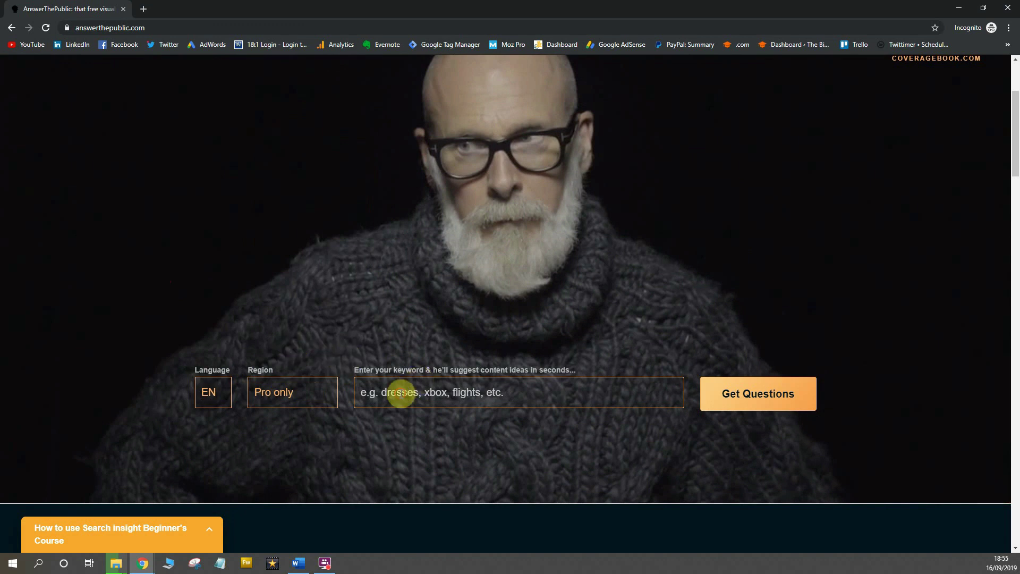
pyautogui.click(403, 392)
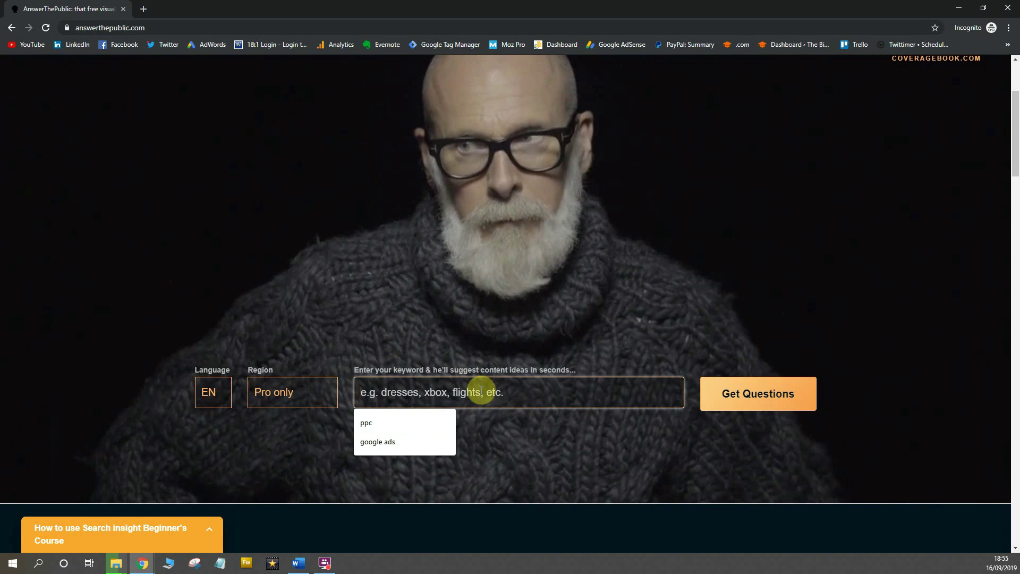
pyautogui.write('repl')
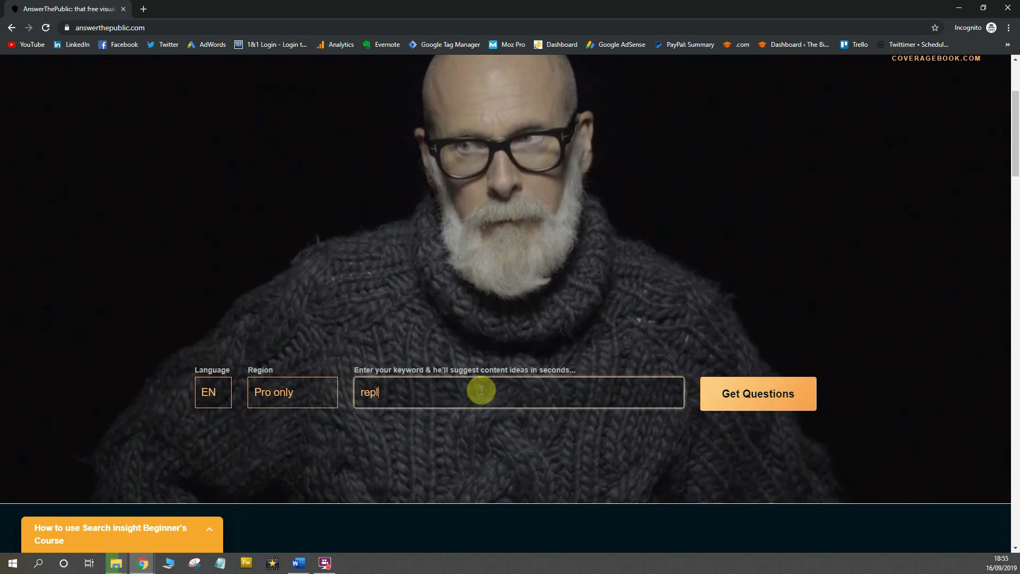
pyautogui.write('ace boiler')
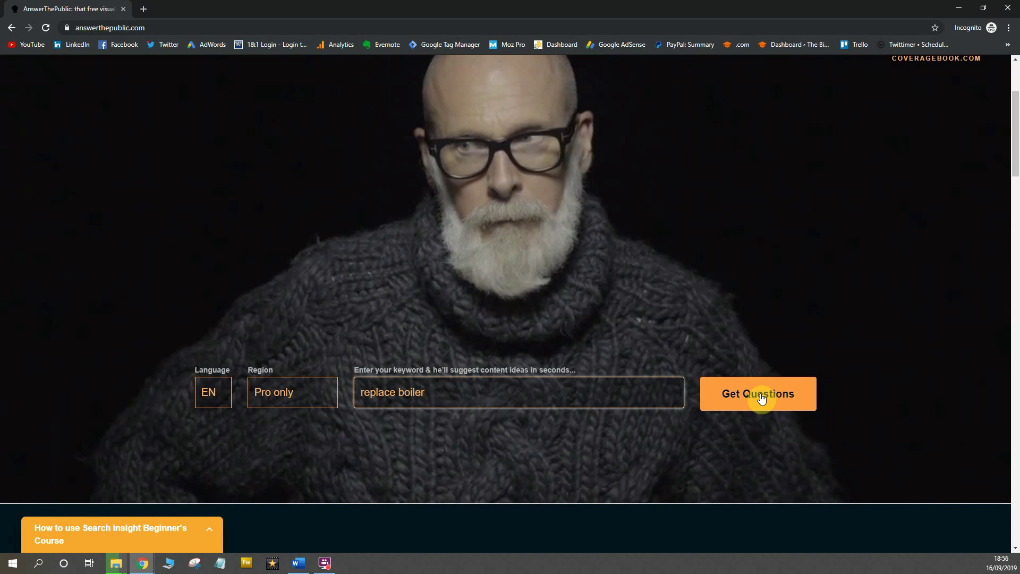
pyautogui.click(762, 399)
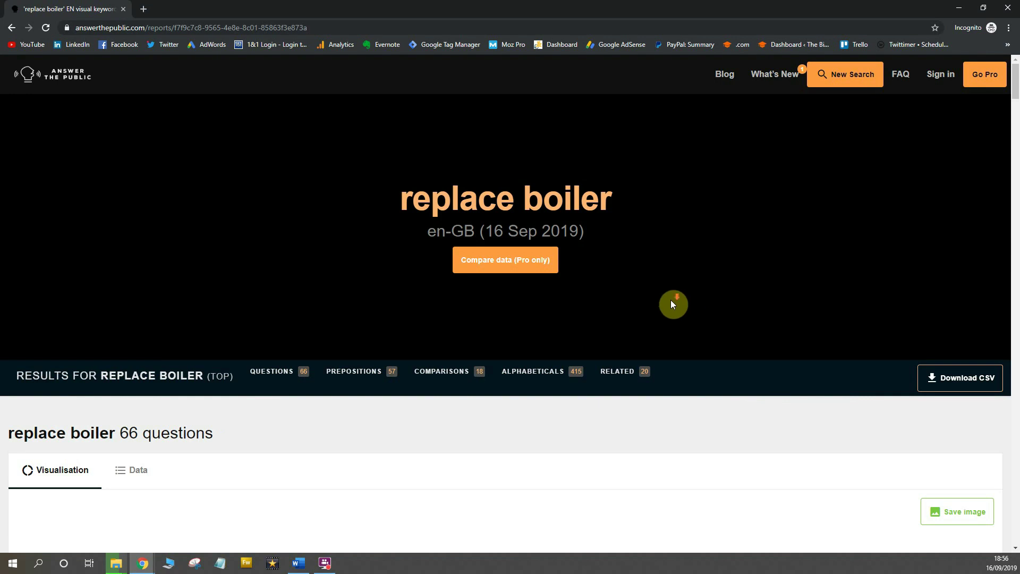
# Examine the visualisation of the questions people ask about "replace boiler".
pyautogui.scroll(-2, 672, 304)
pyautogui.scroll(-1, 672, 304)
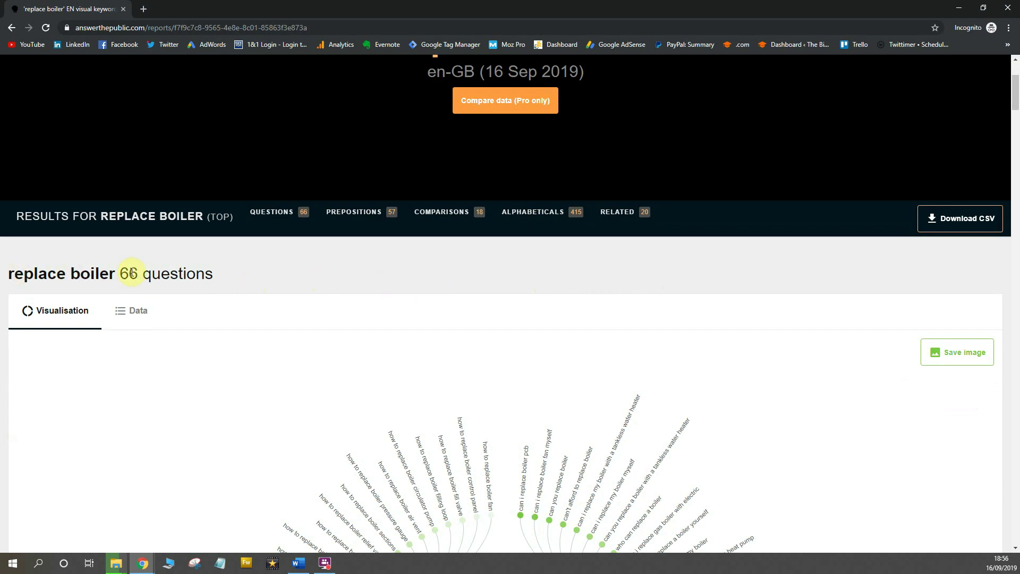
pyautogui.scroll(-3, 209, 296)
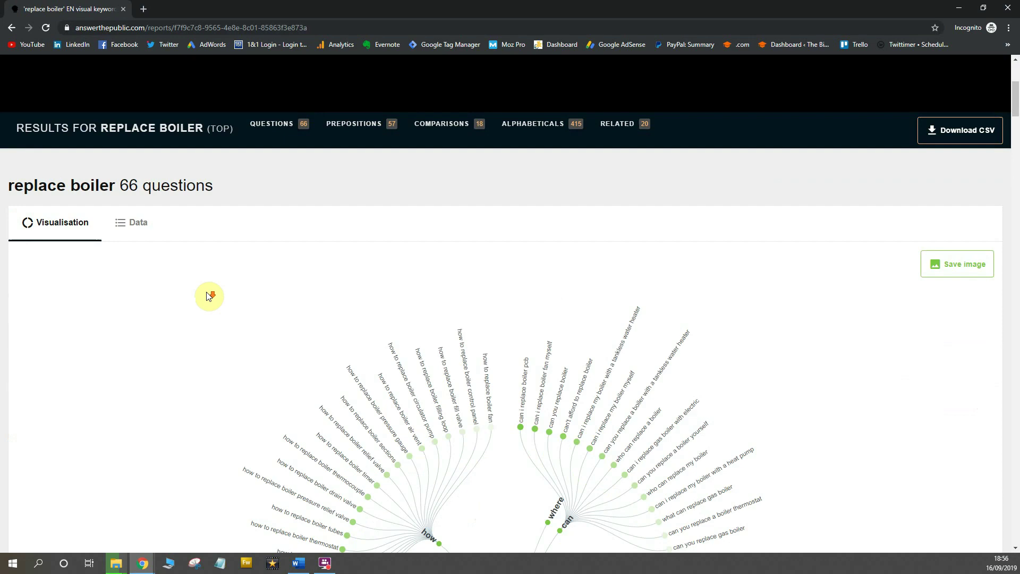
pyautogui.scroll(-2, 627, 386)
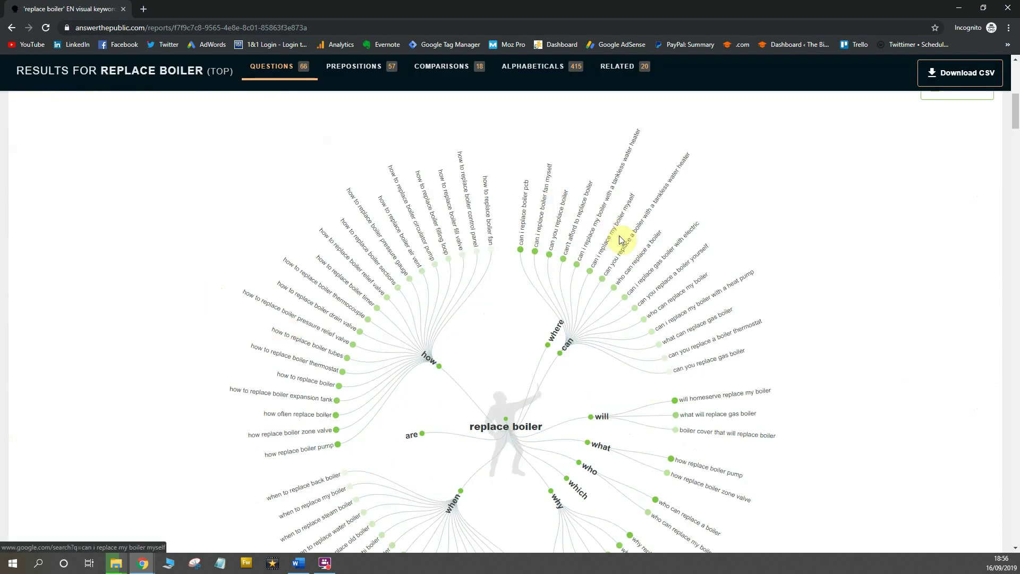
pyautogui.scroll(4, 623, 239)
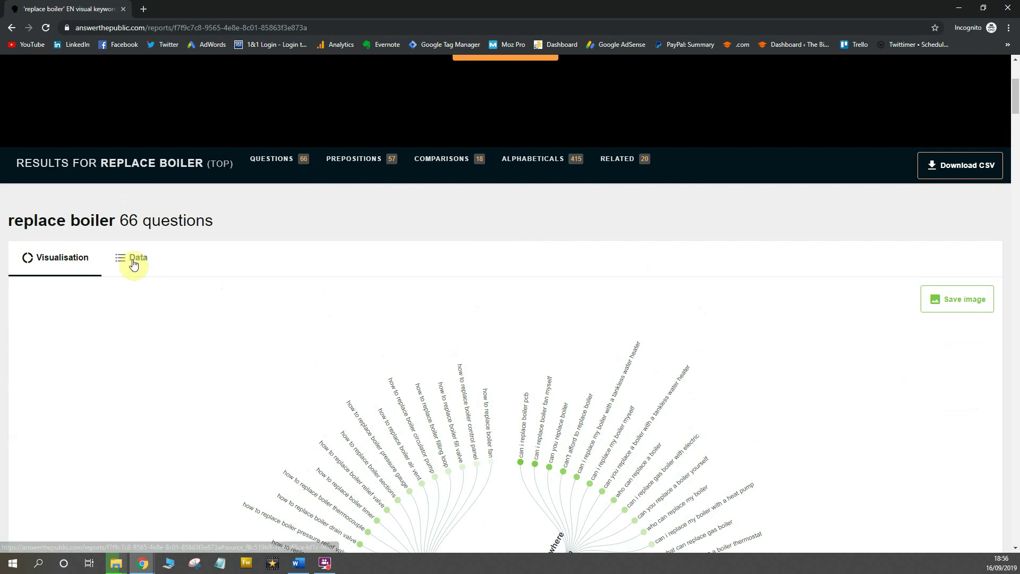
# Show the questions section as Data and review the question lists grouped by can, how, what, when, who, why and will.
pyautogui.click(133, 260)
pyautogui.scroll(-3, 571, 282)
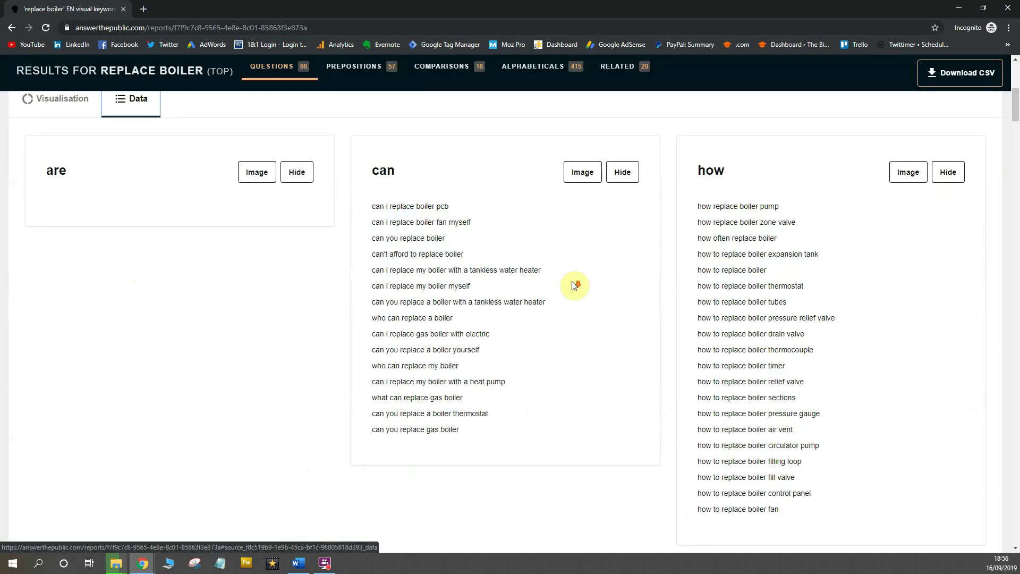
pyautogui.scroll(-2, 724, 413)
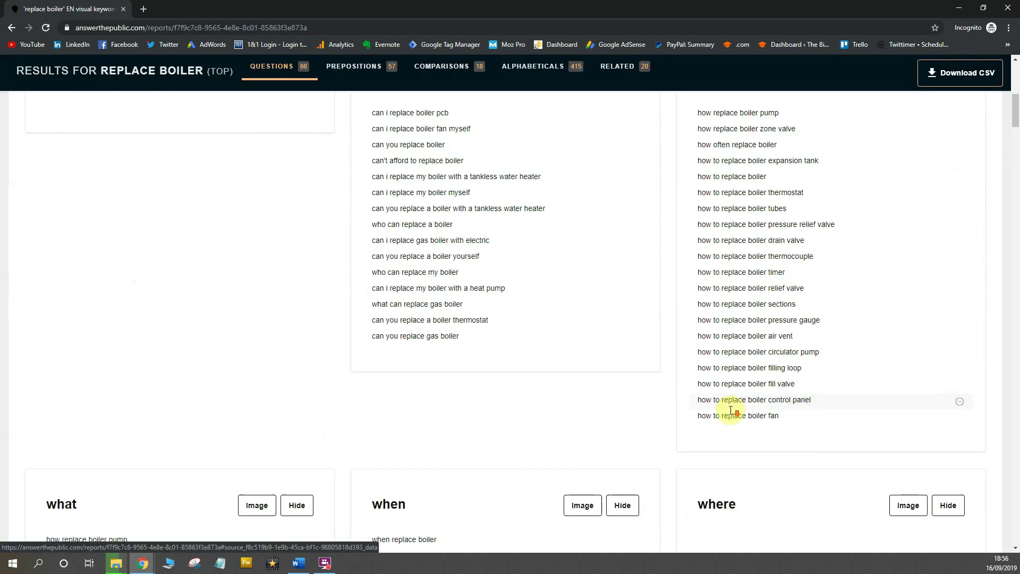
pyautogui.scroll(2, 724, 387)
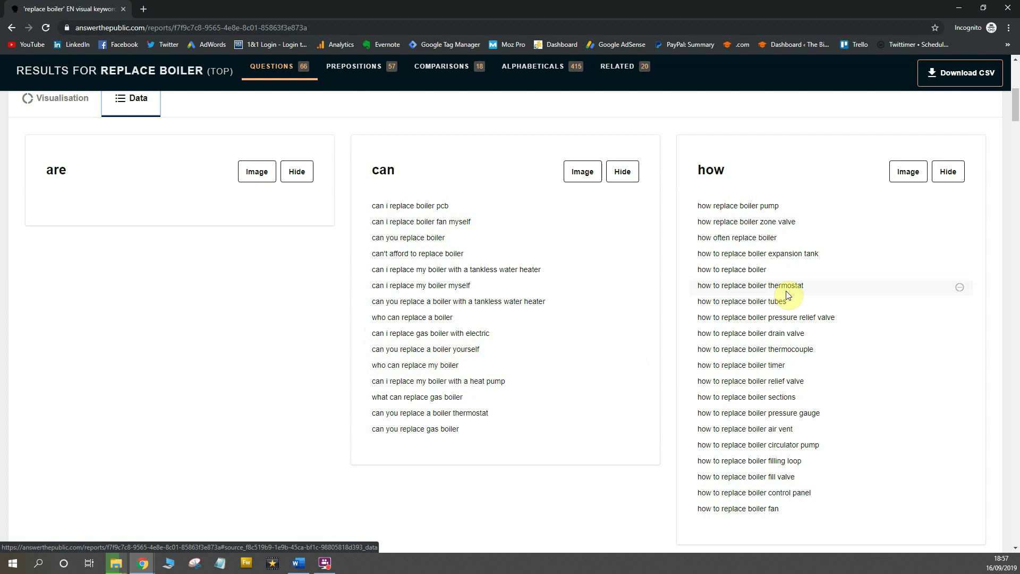
pyautogui.scroll(-2, 787, 294)
pyautogui.scroll(-2, 786, 291)
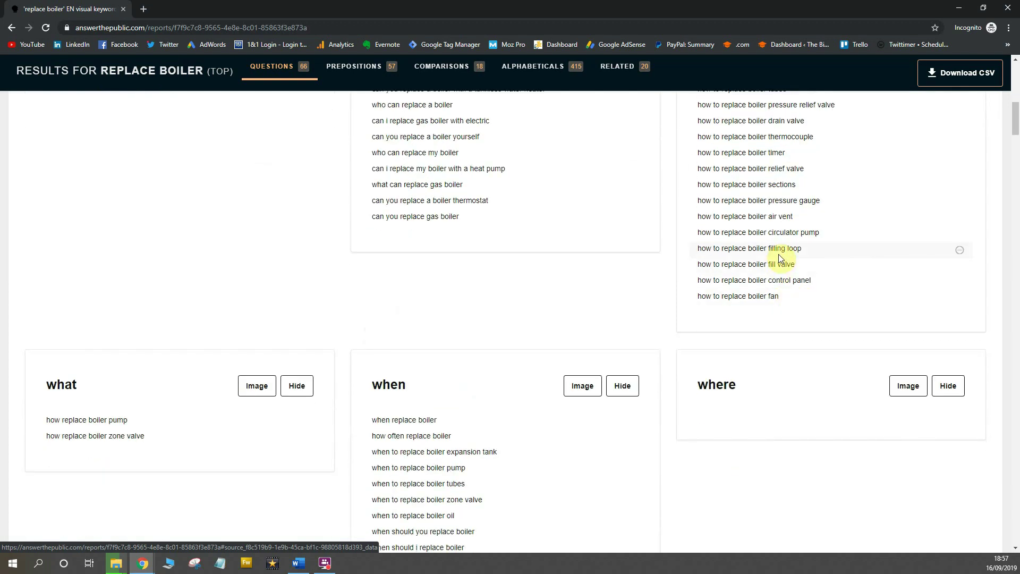
pyautogui.scroll(1, 780, 254)
pyautogui.scroll(2, 779, 254)
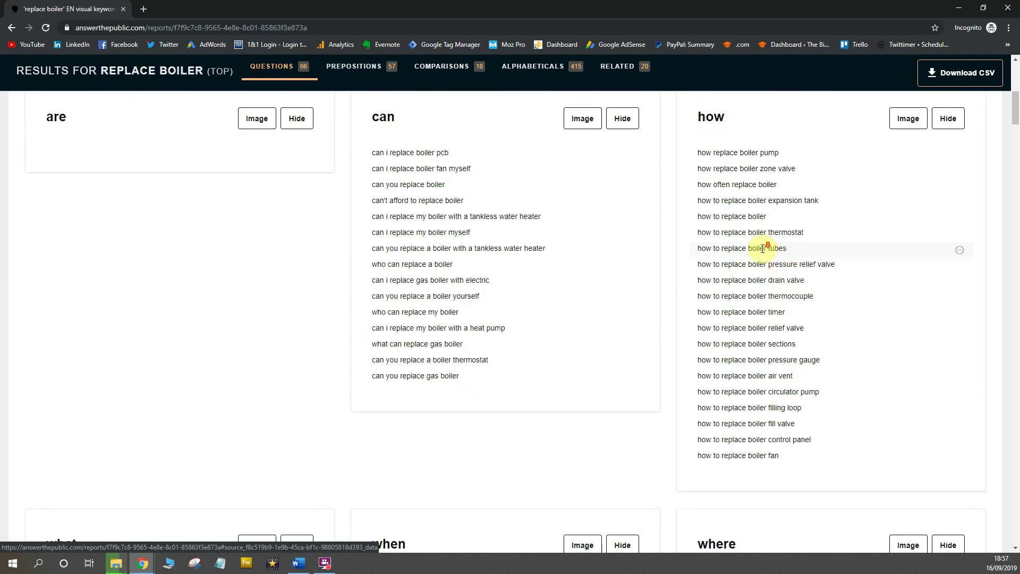
pyautogui.scroll(-3, 530, 329)
pyautogui.scroll(-5, 781, 330)
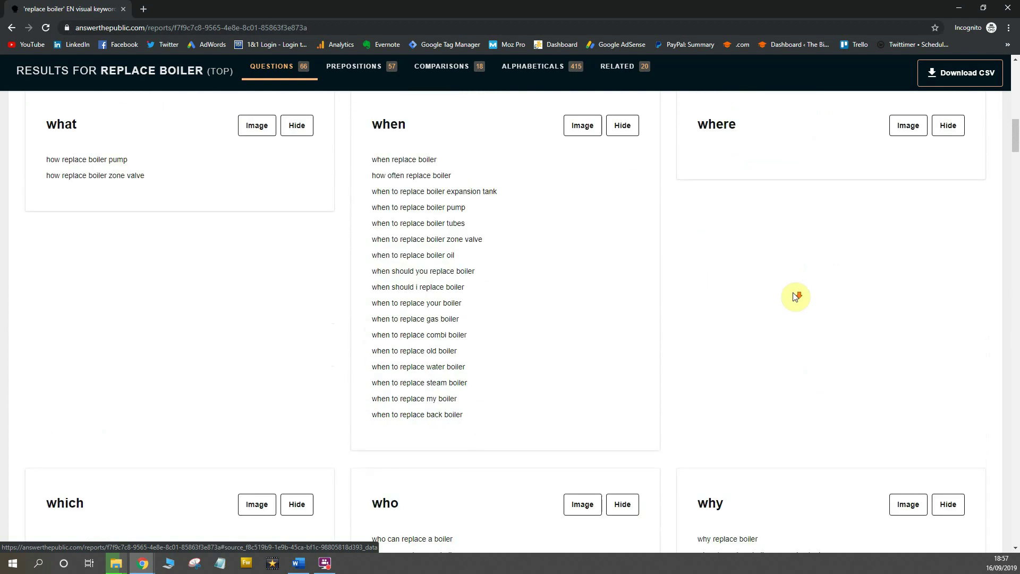
pyautogui.scroll(-1, 796, 296)
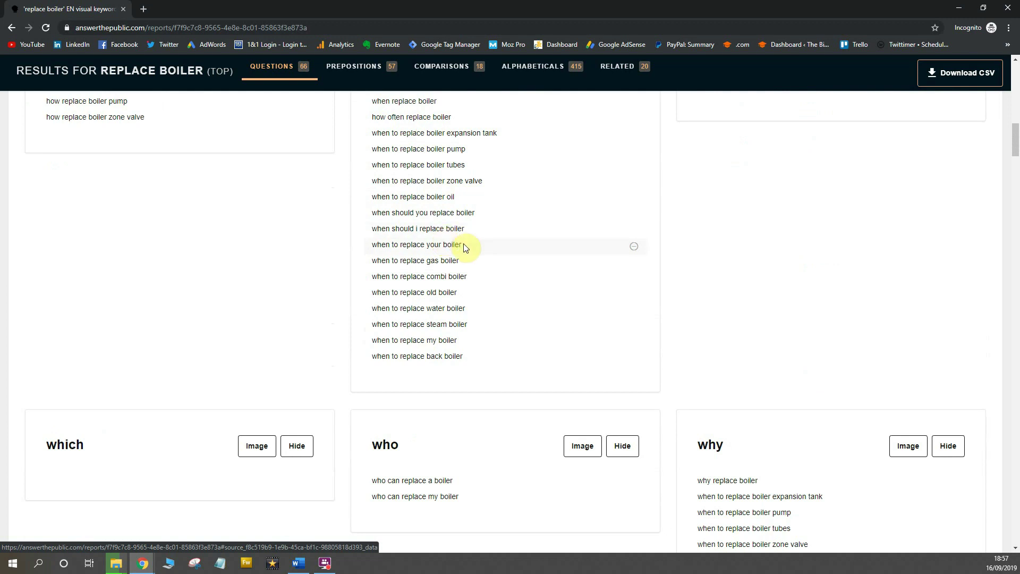
pyautogui.scroll(1, 465, 248)
pyautogui.scroll(-6, 465, 247)
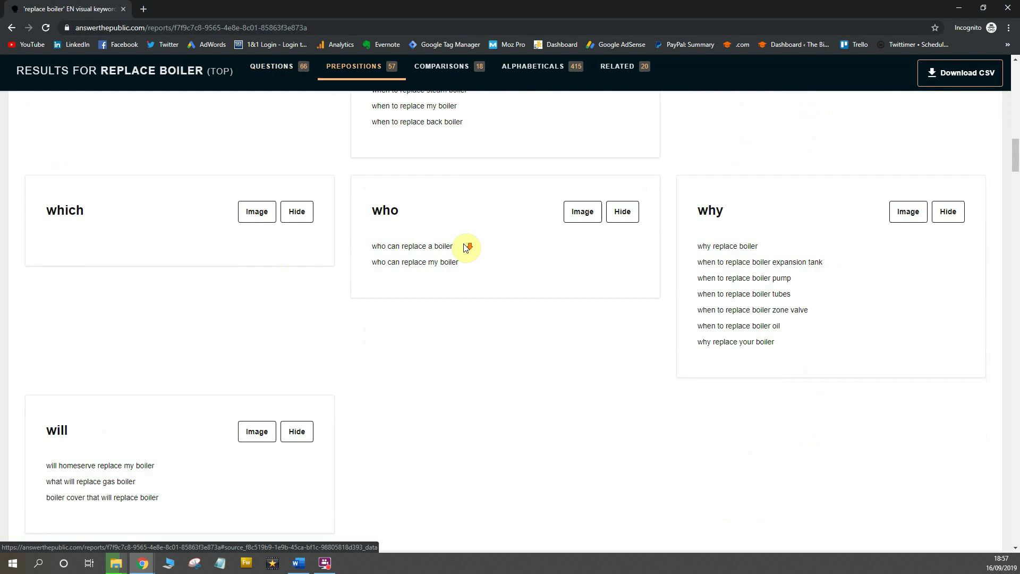
# Examine the prepositions visualisation for "replace boiler", including the with, to and for branches.
pyautogui.scroll(-7, 464, 244)
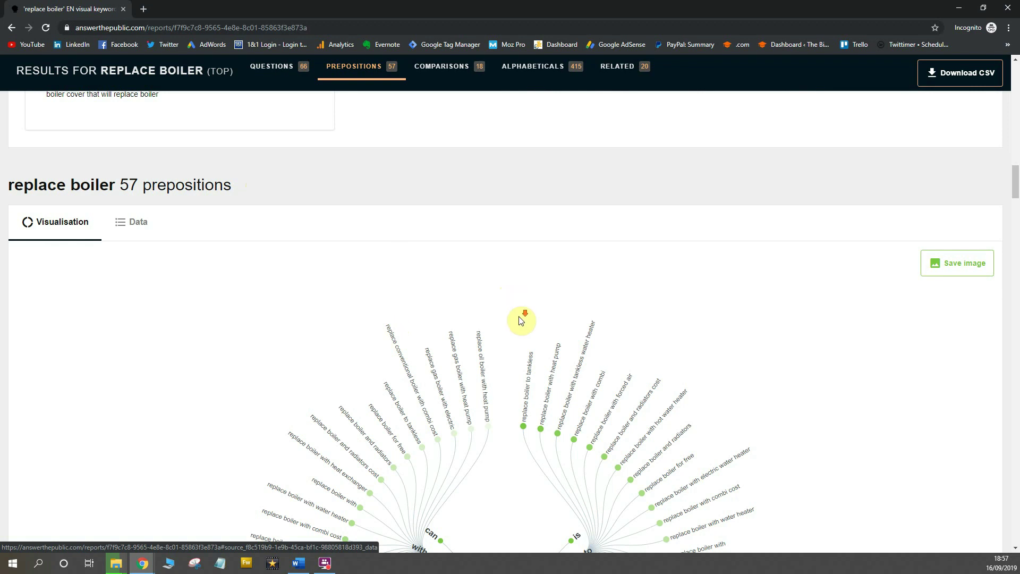
pyautogui.scroll(-2, 522, 319)
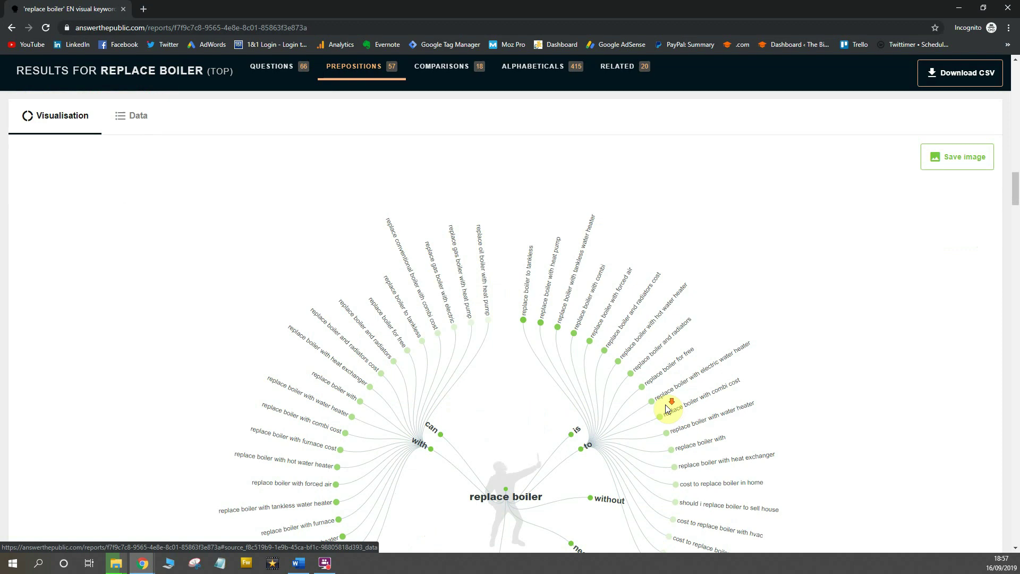
pyautogui.scroll(-3, 662, 372)
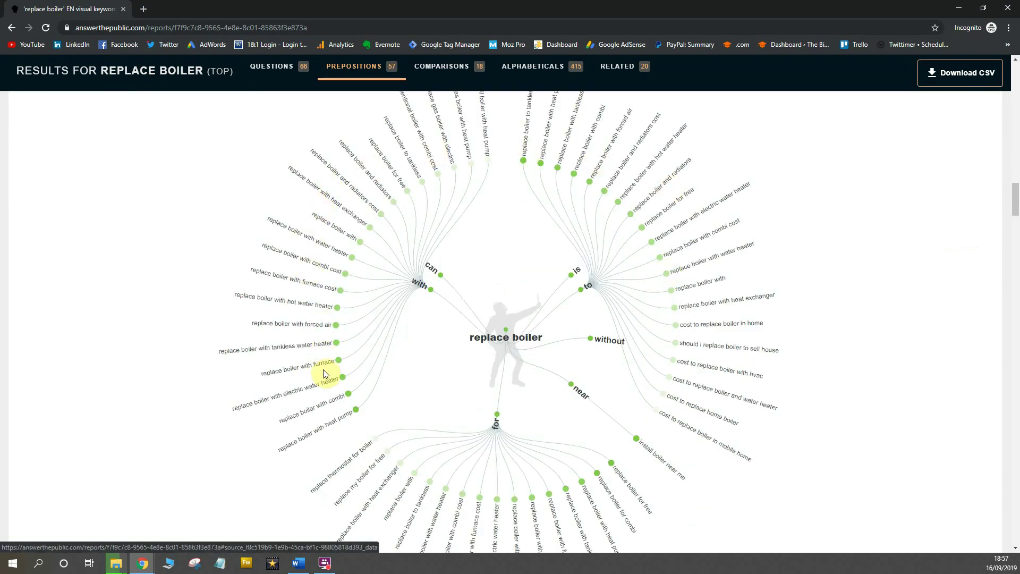
pyautogui.scroll(4, 347, 293)
pyautogui.scroll(1, 347, 293)
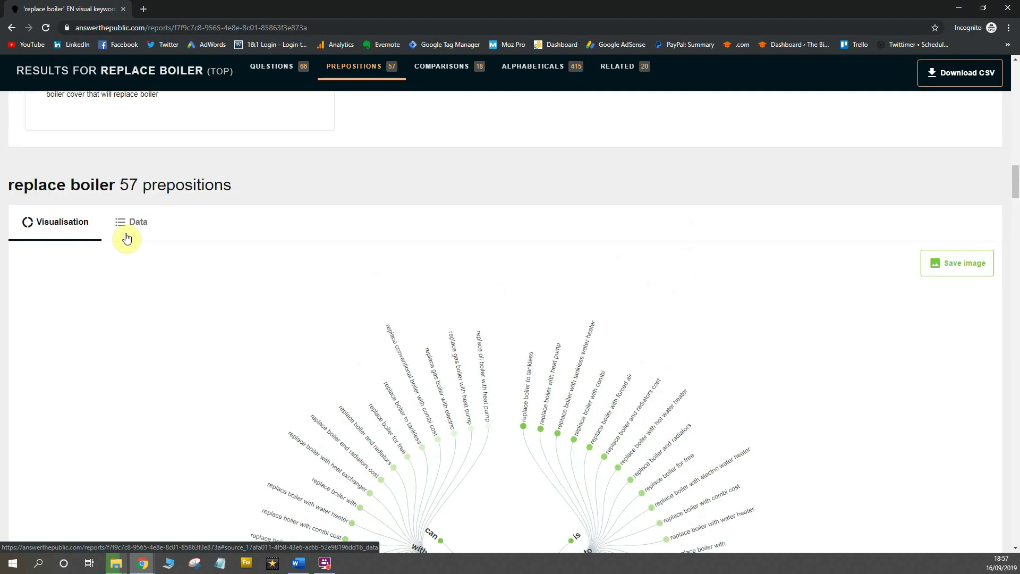
# Show the prepositions section as Data and review the phrase lists grouped by for, near, to and with.
pyautogui.click(135, 228)
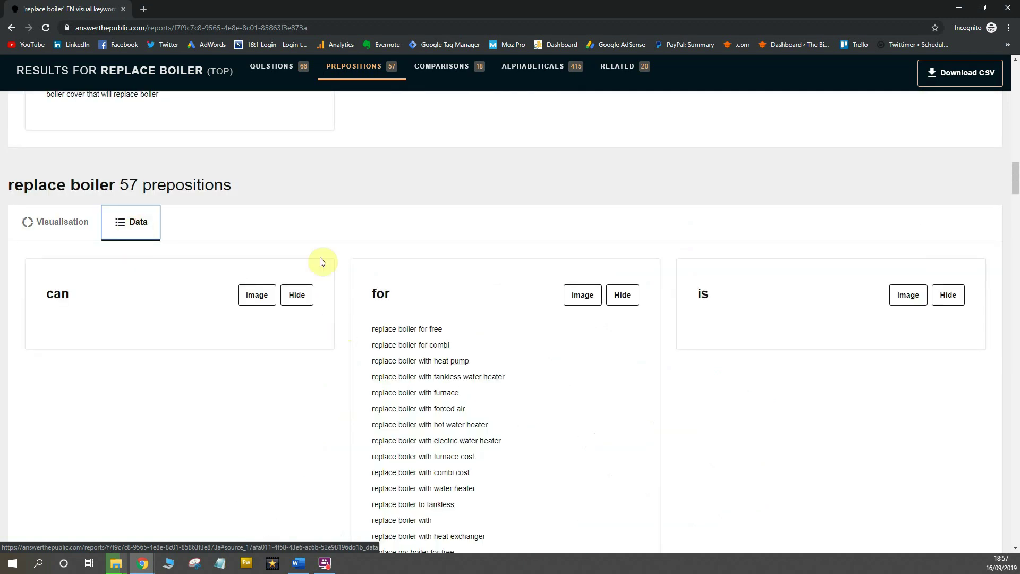
pyautogui.scroll(-1, 556, 382)
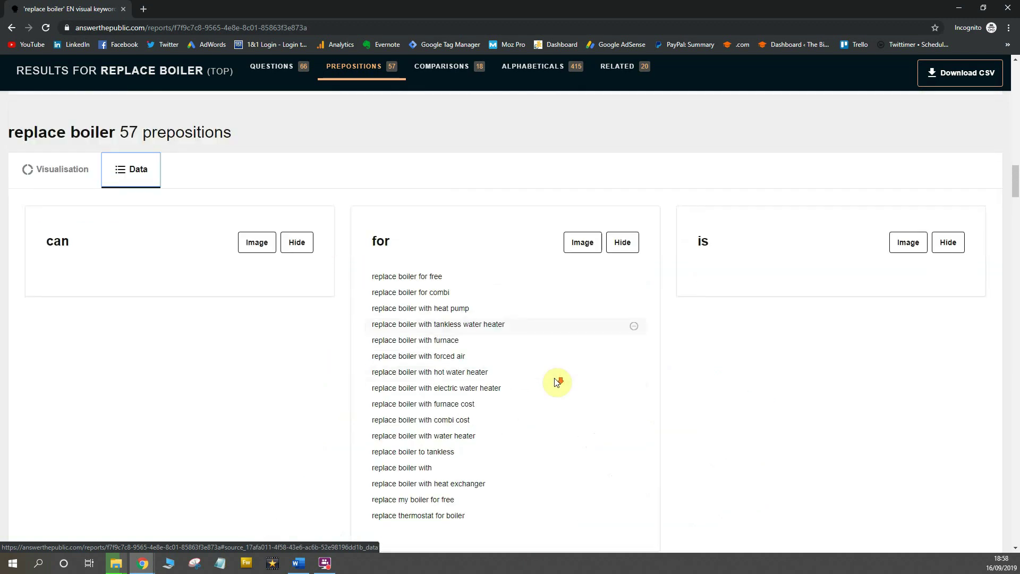
pyautogui.scroll(-6, 632, 264)
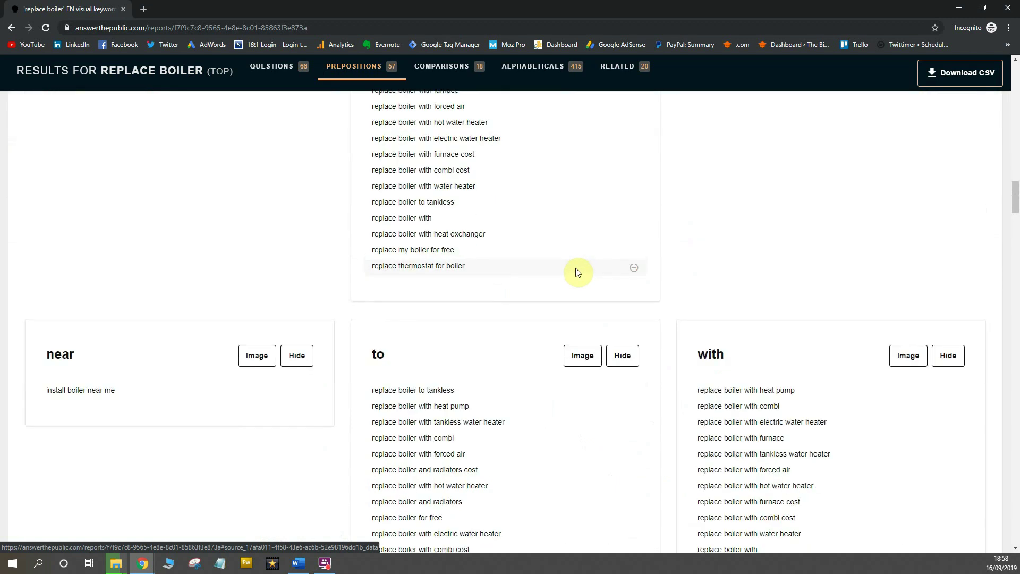
pyautogui.scroll(-3, 753, 351)
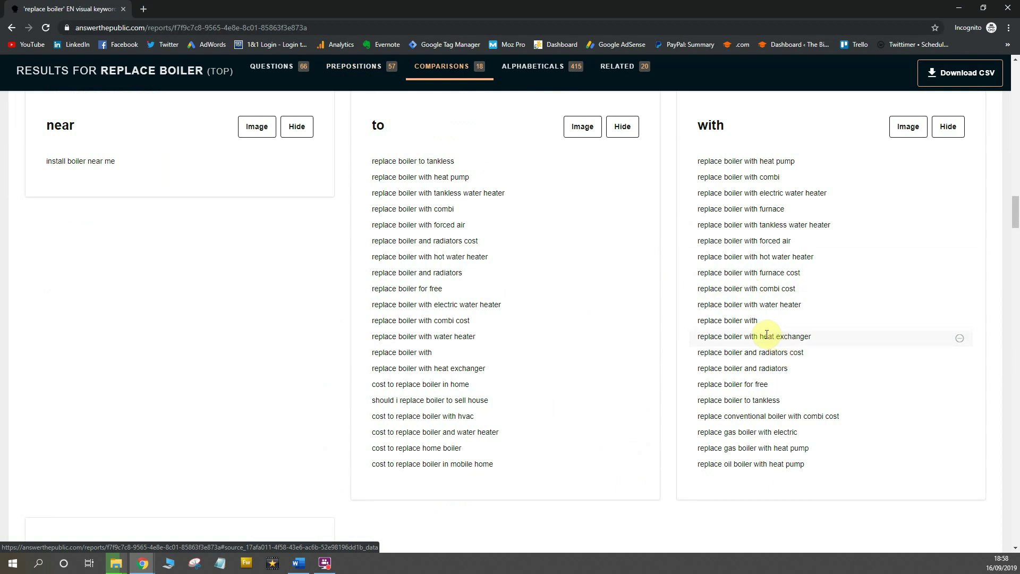
pyautogui.scroll(5, 766, 334)
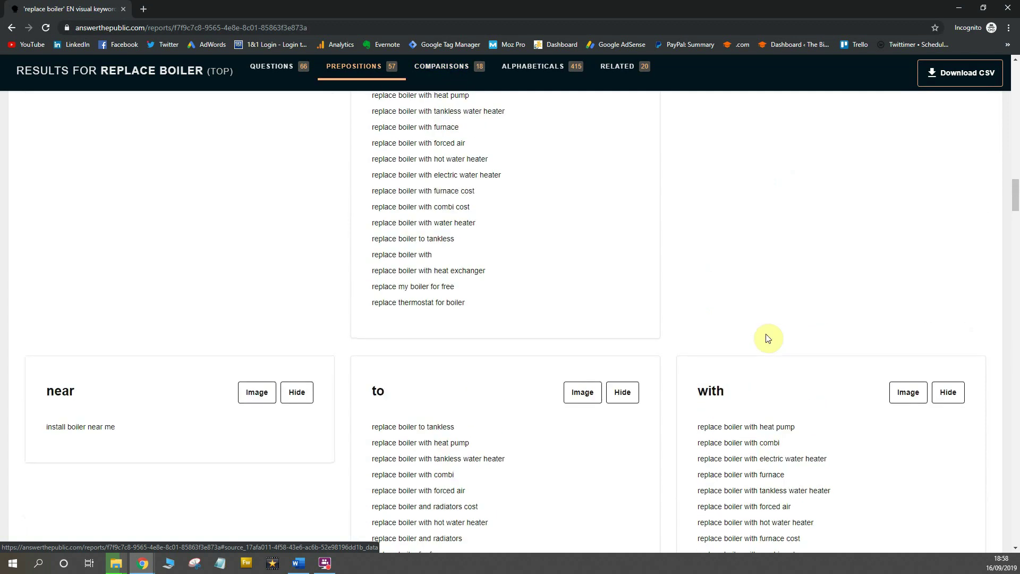
pyautogui.scroll(-3, 770, 339)
pyautogui.scroll(-2, 769, 336)
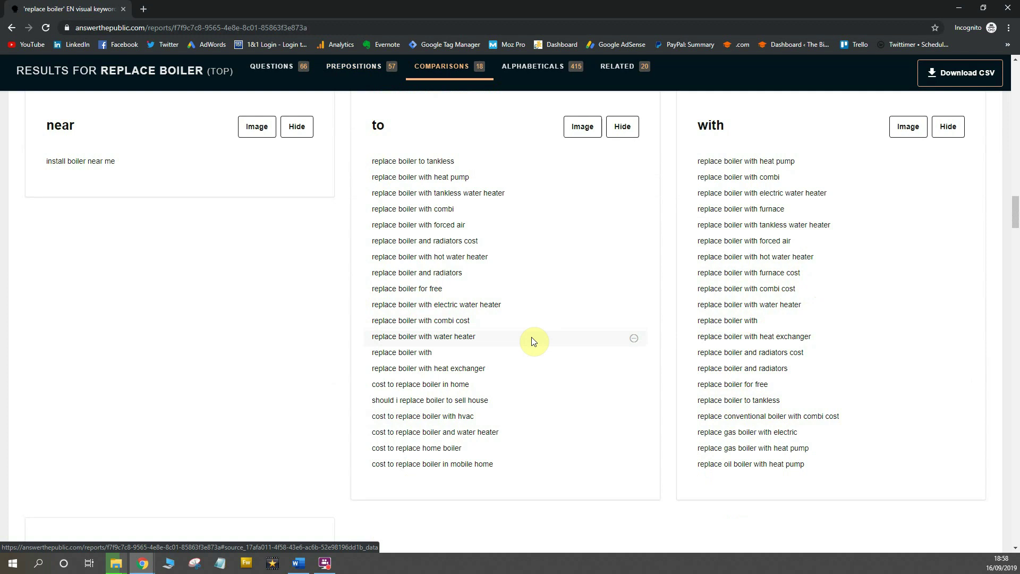
pyautogui.scroll(-2, 563, 354)
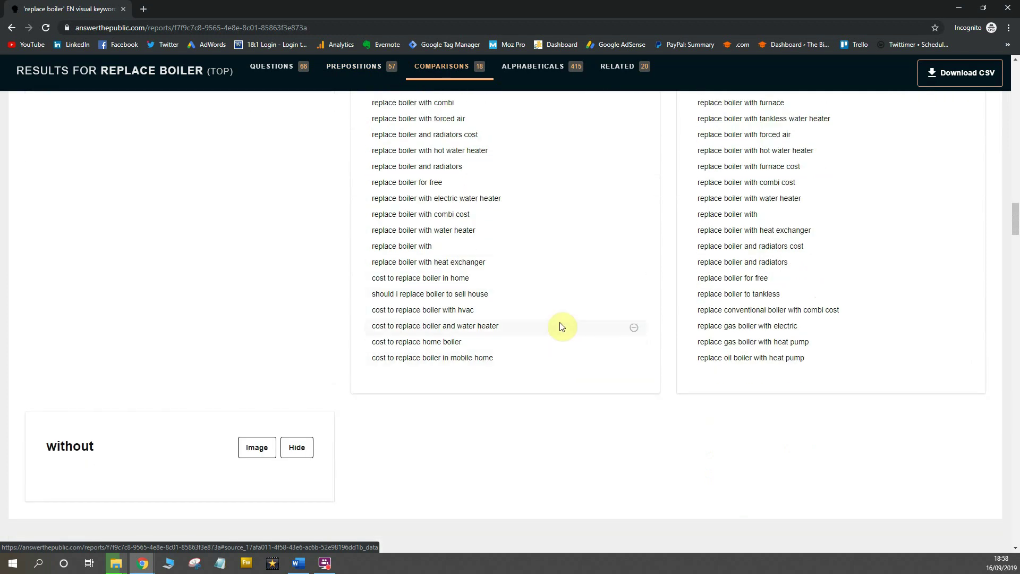
pyautogui.scroll(5, 562, 327)
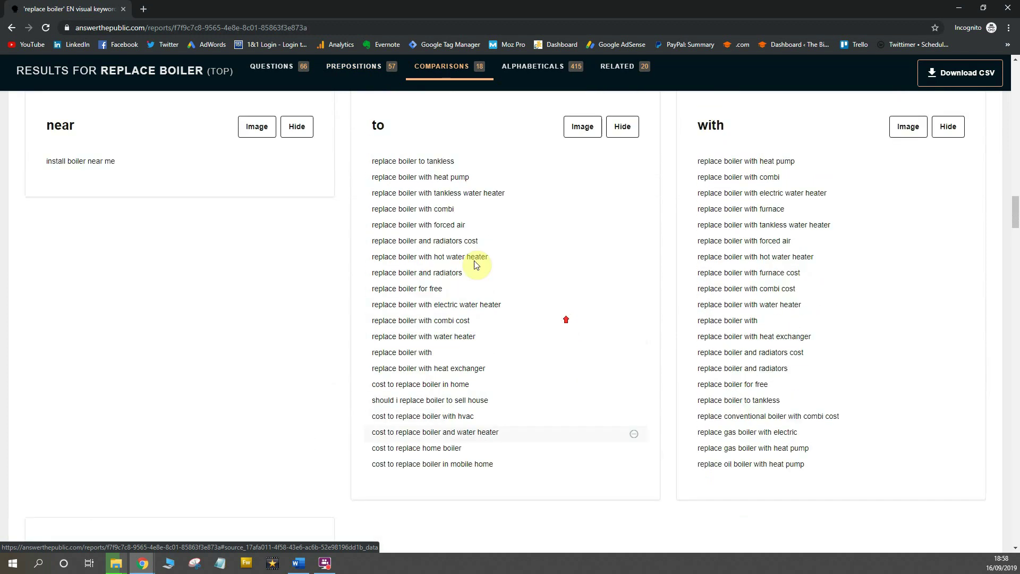
pyautogui.scroll(10, 450, 244)
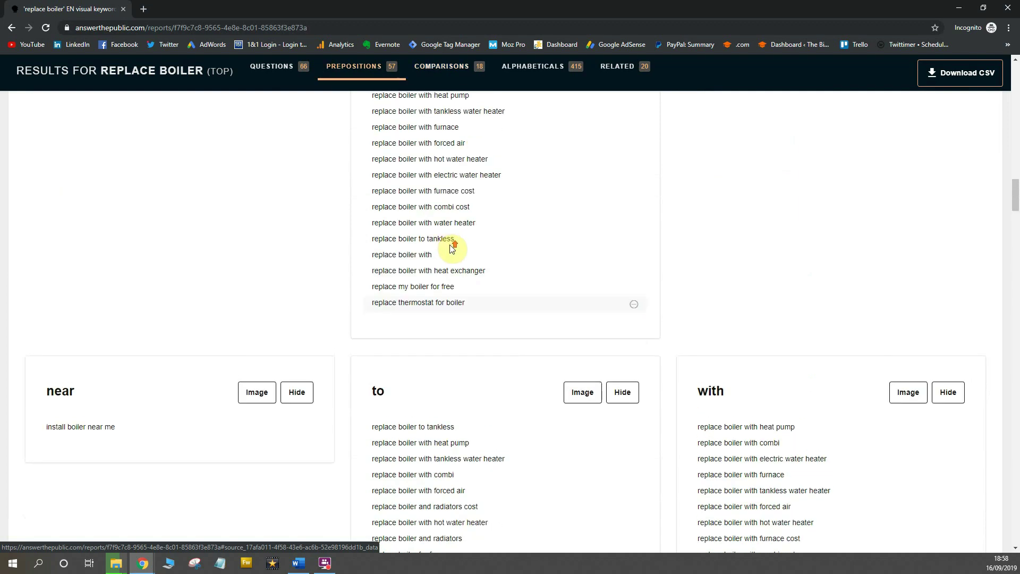
# Open "replace conventional boiler with combi cost" from the prepositions visualisation and examine its Google featured snippet and People also ask questions.
pyautogui.click(67, 329)
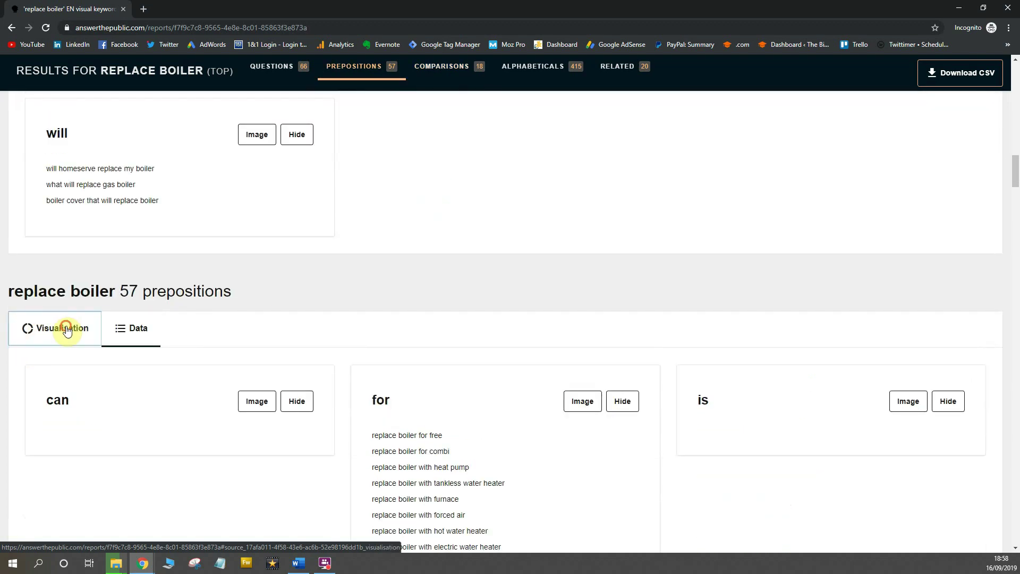
pyautogui.scroll(-3, 319, 348)
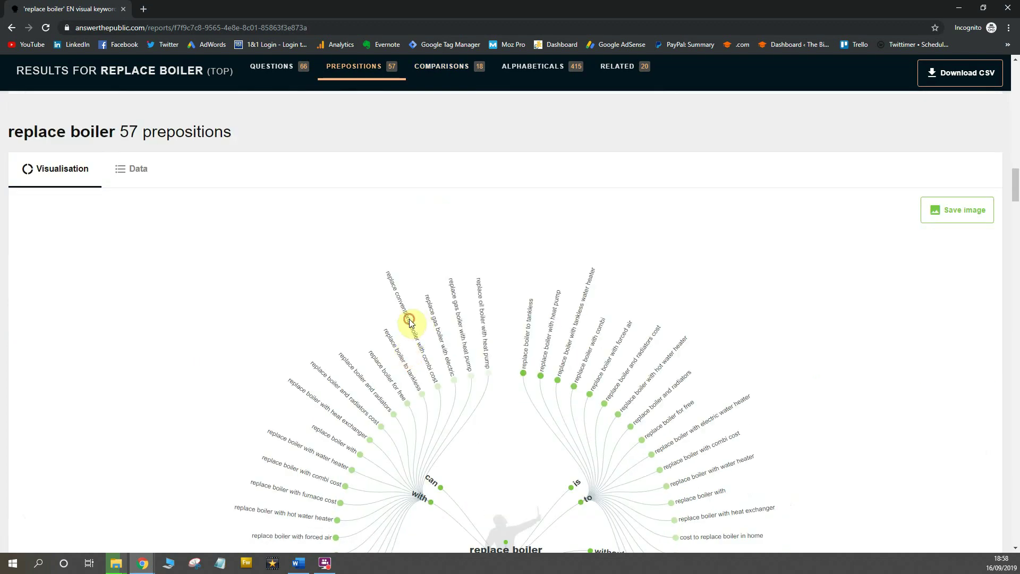
pyautogui.click(410, 323)
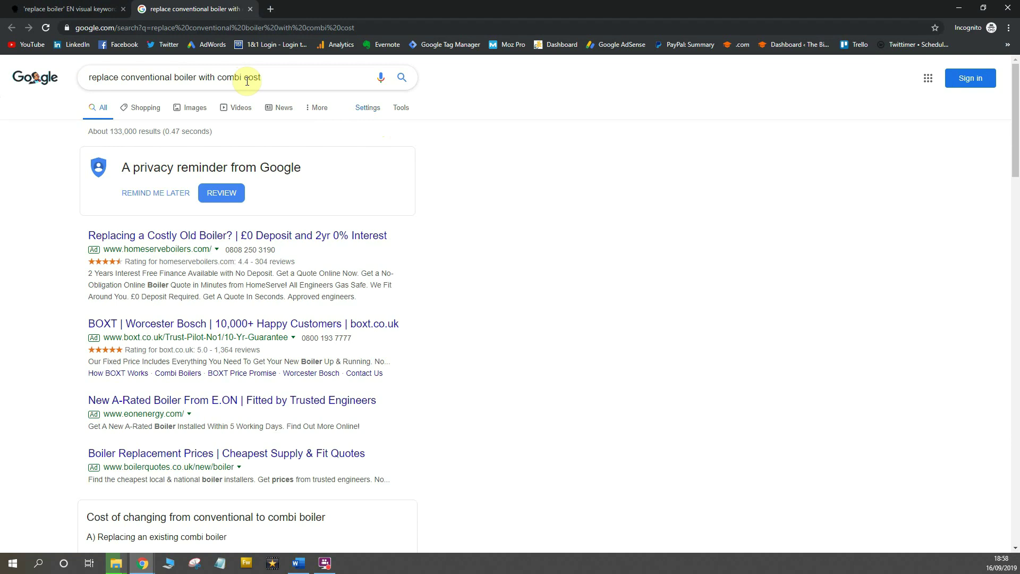
pyautogui.scroll(-6, 555, 372)
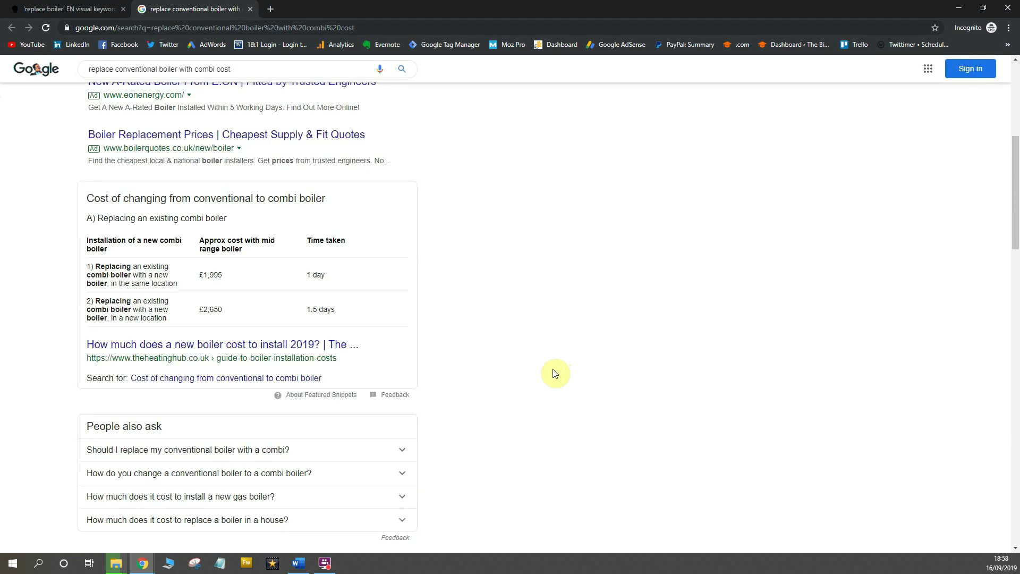
pyautogui.scroll(-1, 554, 373)
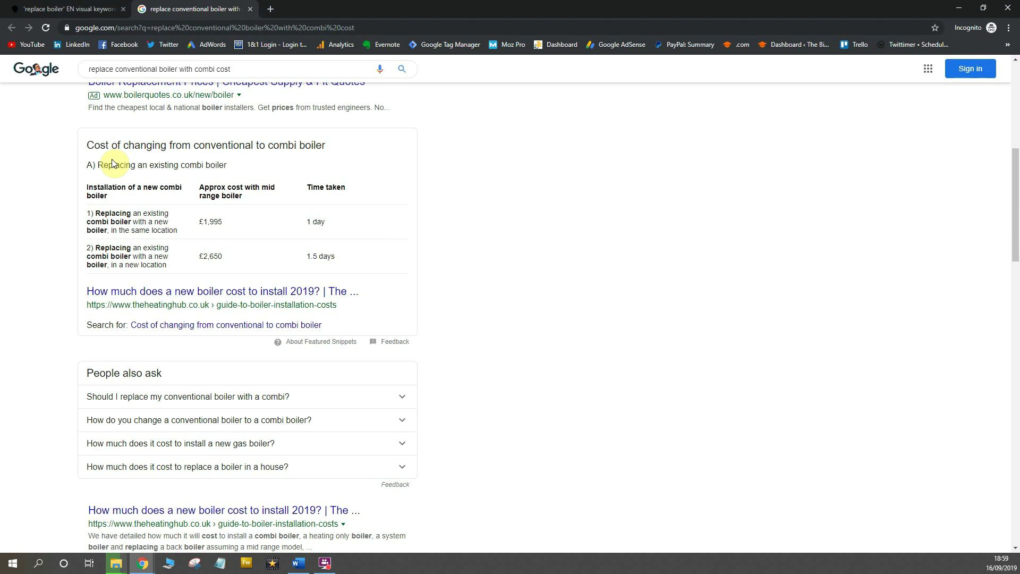
# Return to the AnswerThePublic report and display the prepositions as Data again to look through the lists.
pyautogui.click(94, 10)
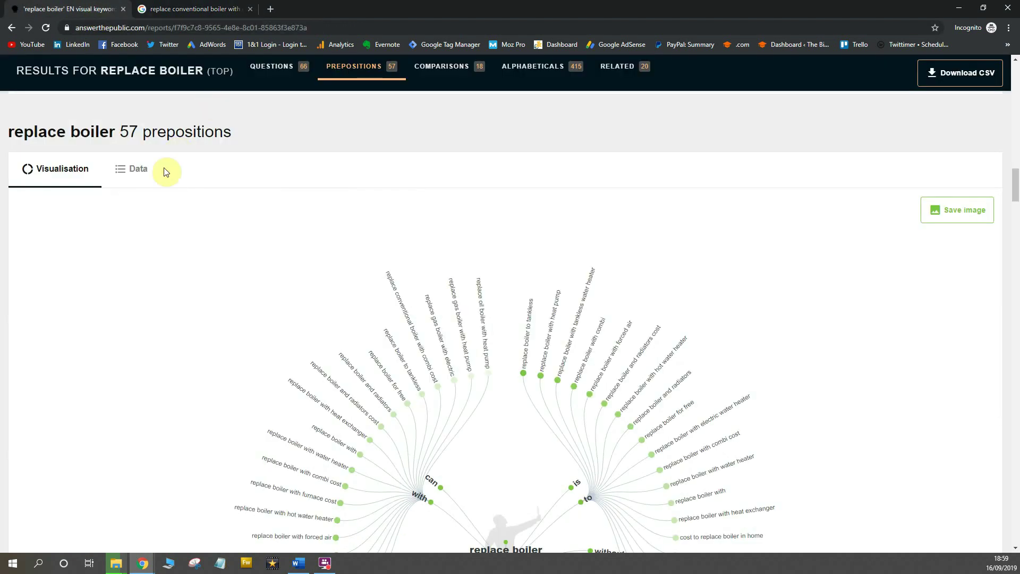
pyautogui.click(136, 171)
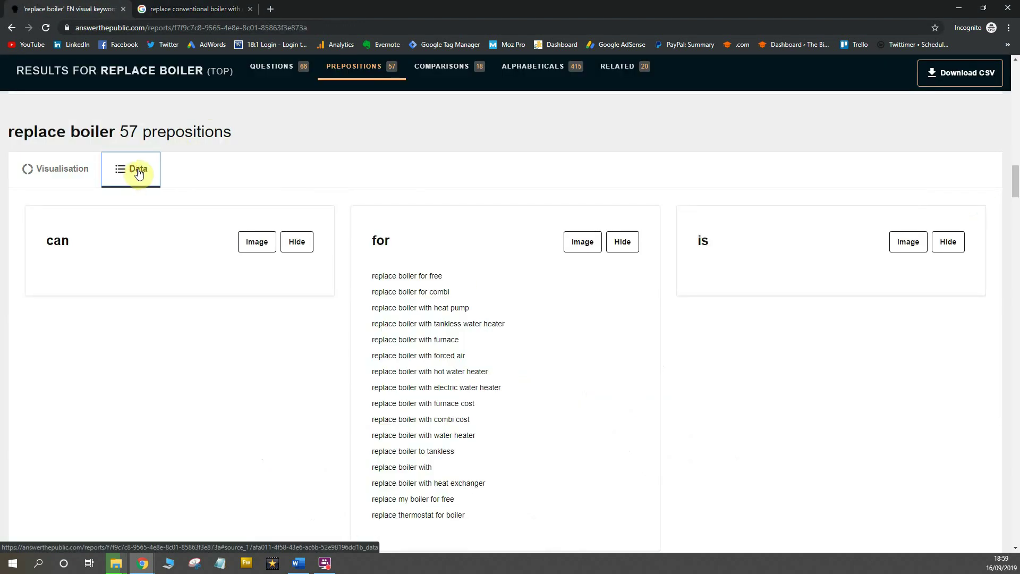
pyautogui.scroll(-14, 143, 181)
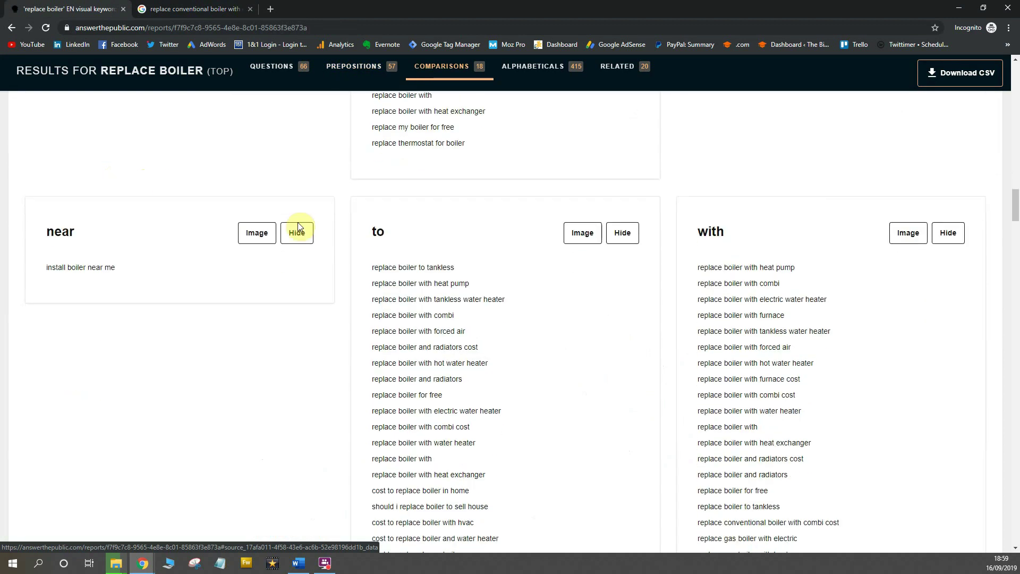
# Examine the comparisons visualisation for "replace boiler", including the vs, or, versus, like and and branches.
pyautogui.scroll(-3, 377, 264)
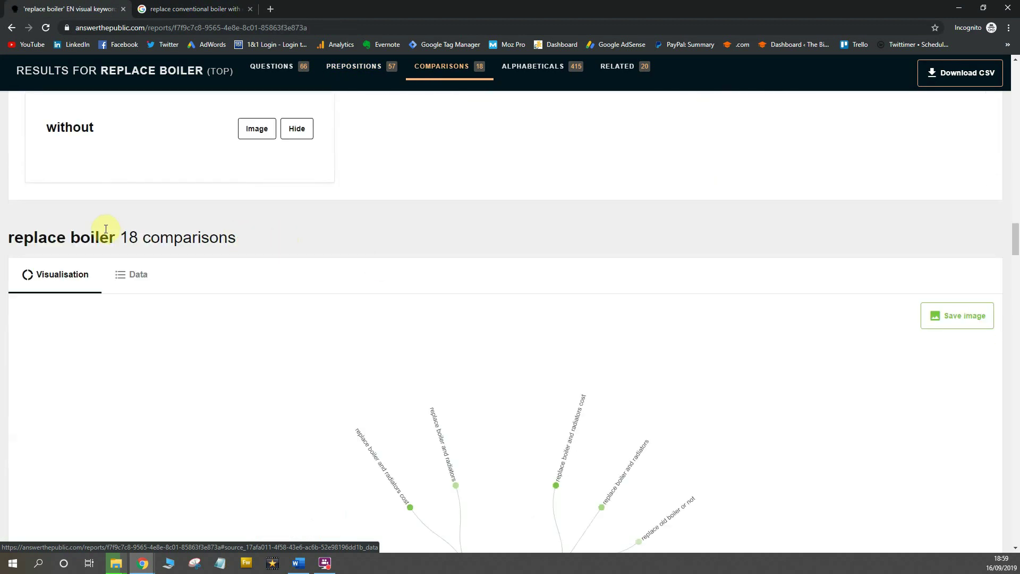
pyautogui.scroll(-3, 332, 236)
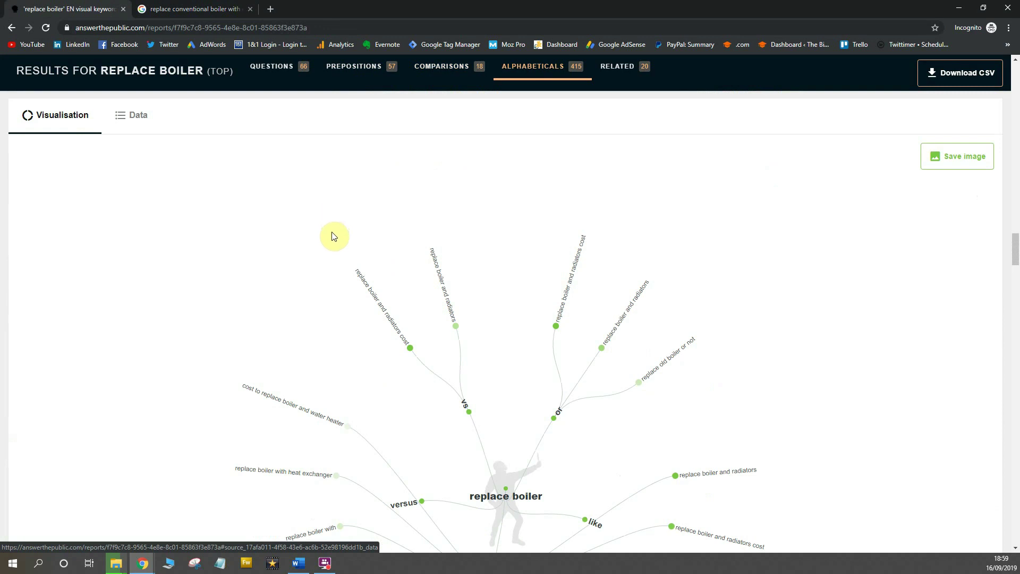
pyautogui.scroll(-3, 334, 236)
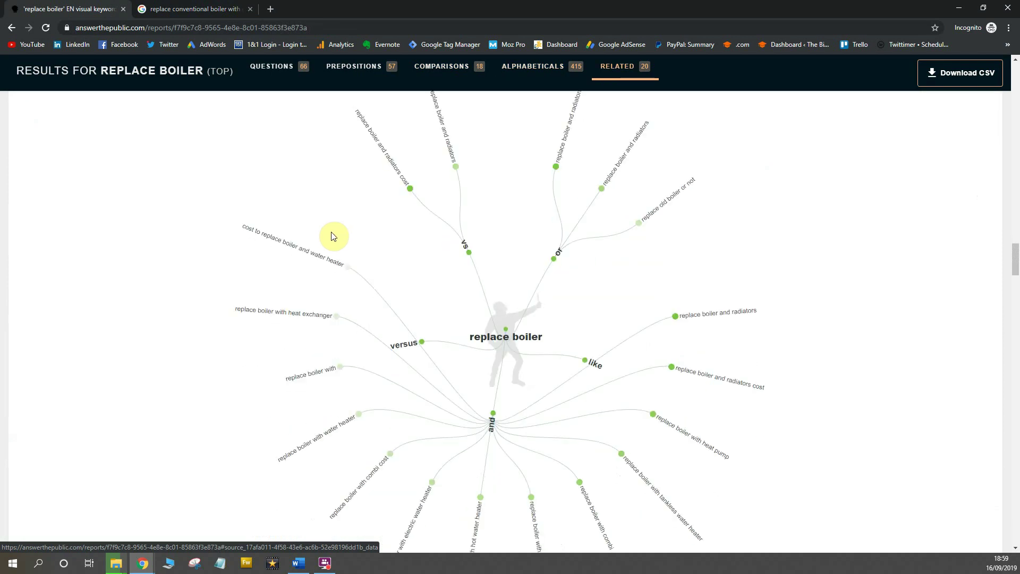
pyautogui.scroll(-2, 334, 236)
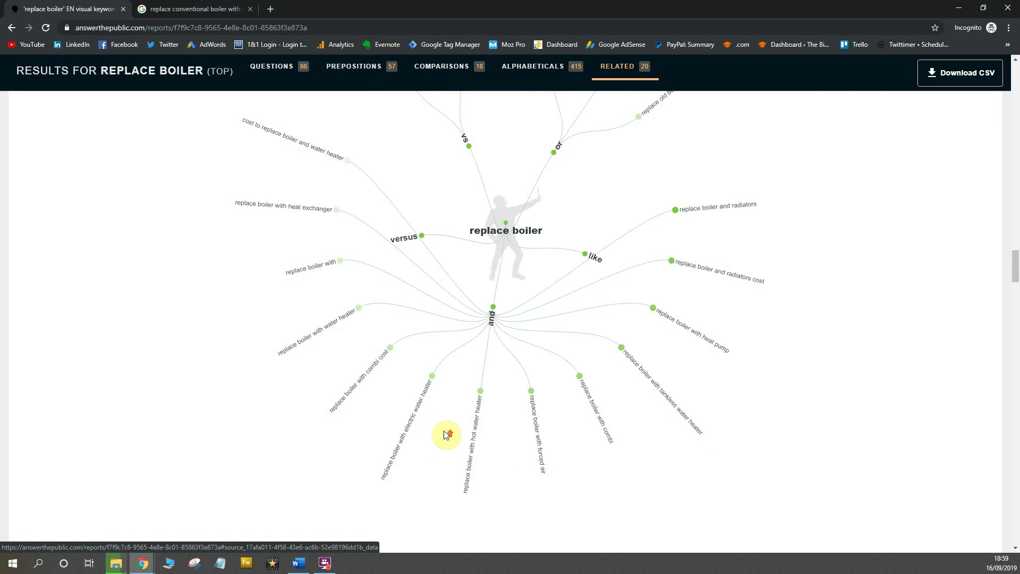
# Show the comparisons section as Data and review the lists grouped by and, like, or, versus and vs.
pyautogui.scroll(7, 446, 433)
pyautogui.click(130, 220)
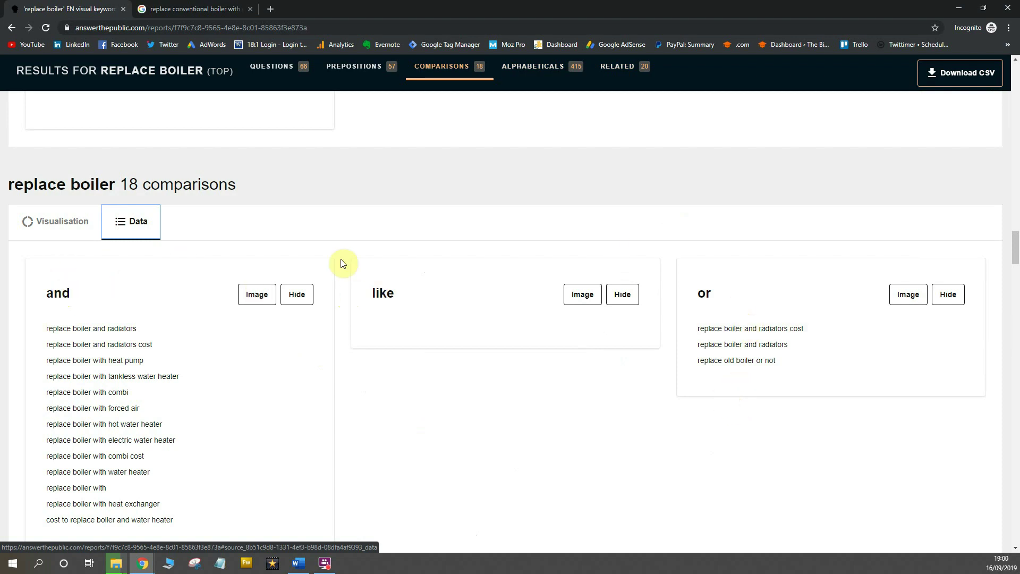
pyautogui.scroll(-1, 582, 367)
pyautogui.scroll(-4, 582, 367)
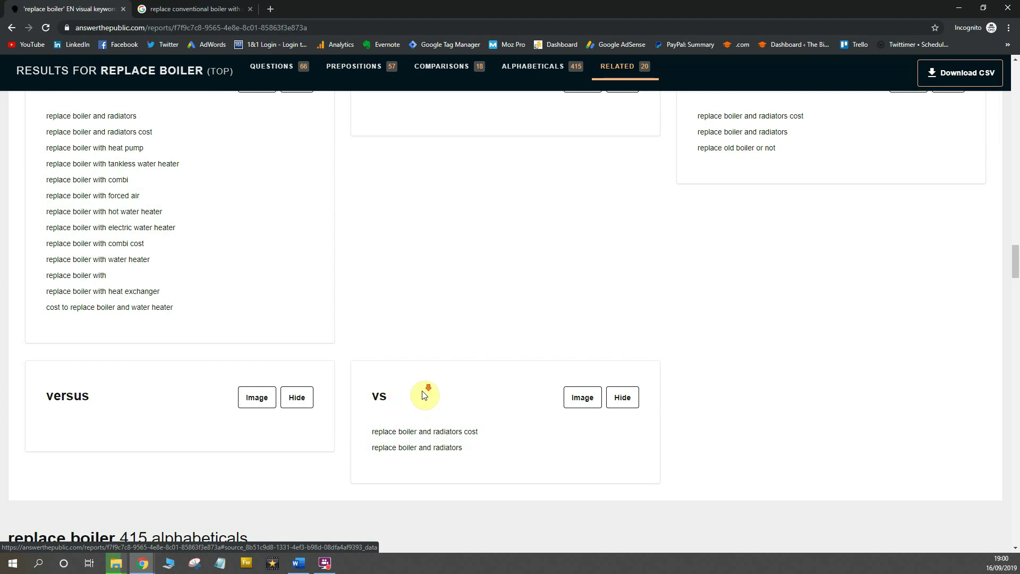
# Review the alphabetical keyword lists from a to i, and view the h list as an image before closing it.
pyautogui.scroll(-4, 424, 395)
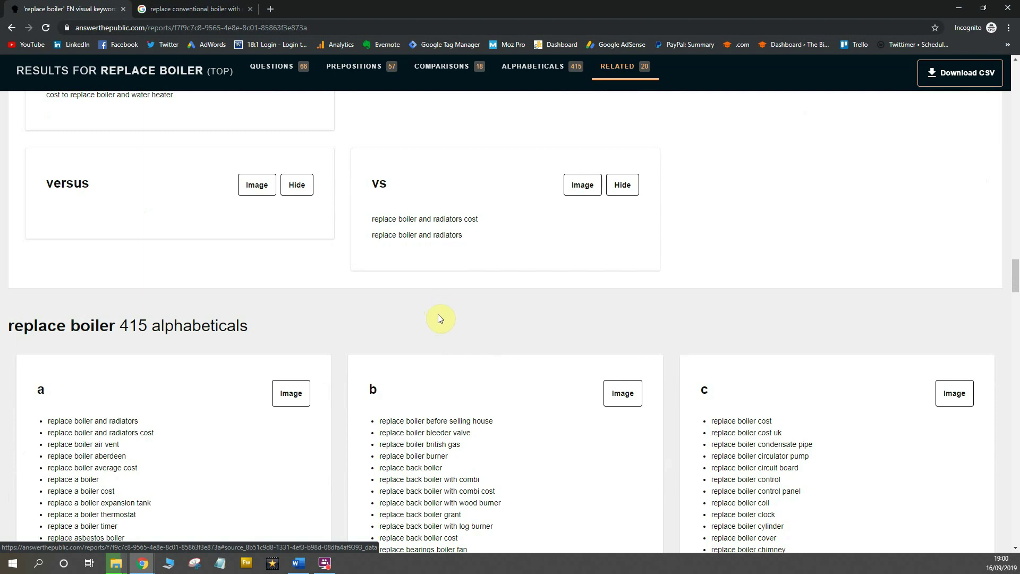
pyautogui.scroll(-5, 438, 315)
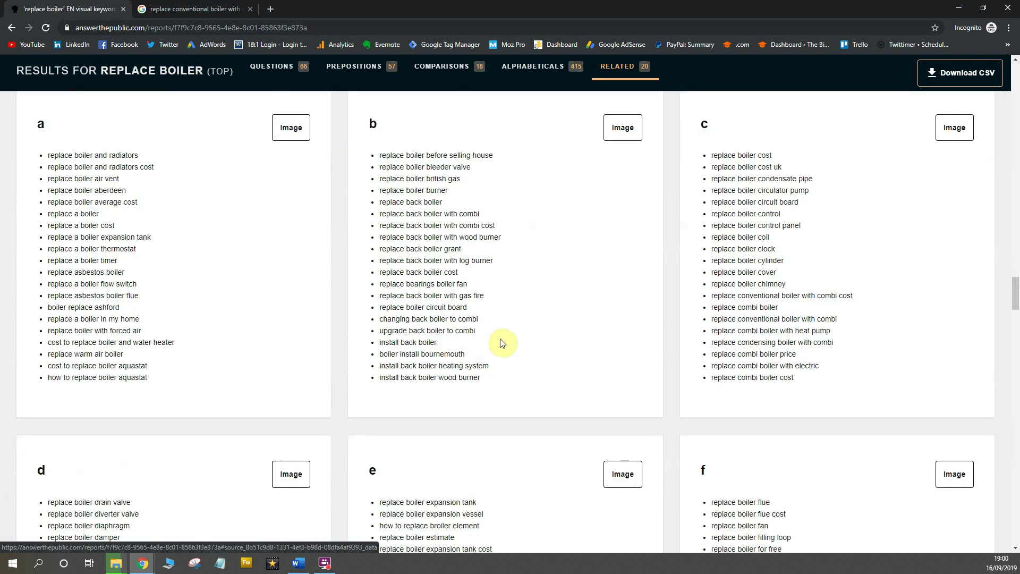
pyautogui.scroll(-6, 500, 343)
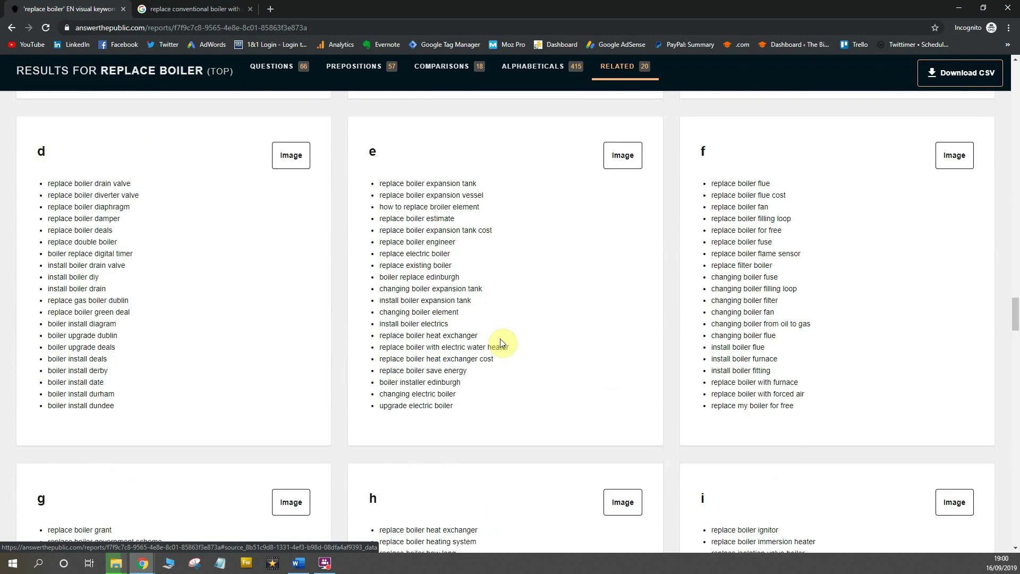
pyautogui.scroll(-1, 489, 319)
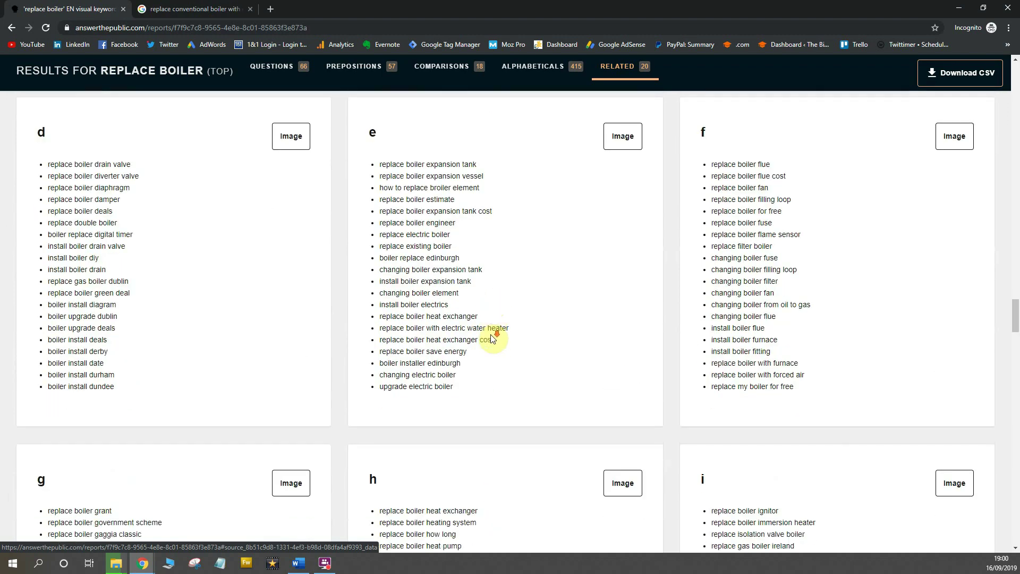
pyautogui.scroll(-1, 493, 338)
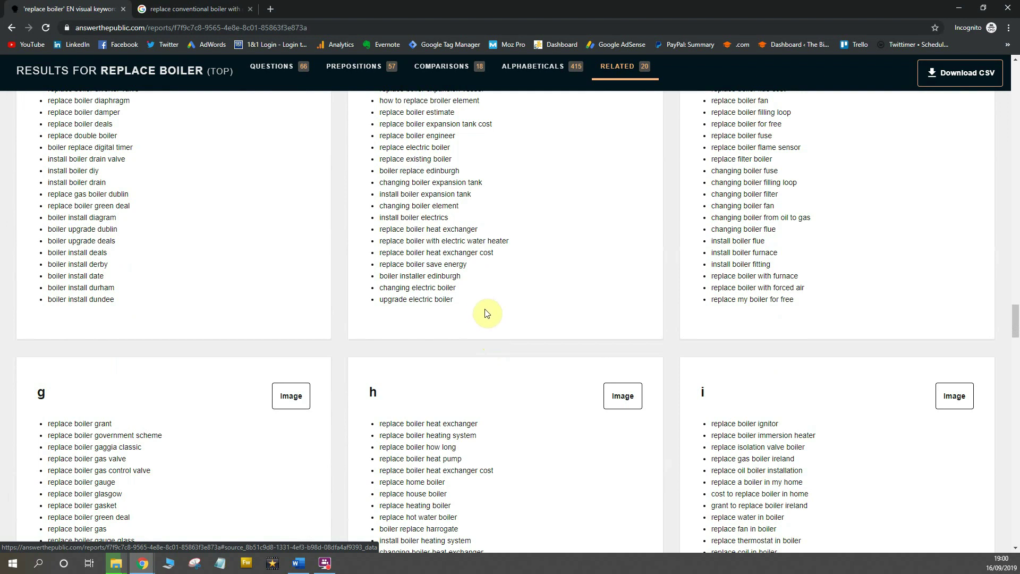
pyautogui.scroll(-2, 505, 329)
pyautogui.scroll(-1, 505, 328)
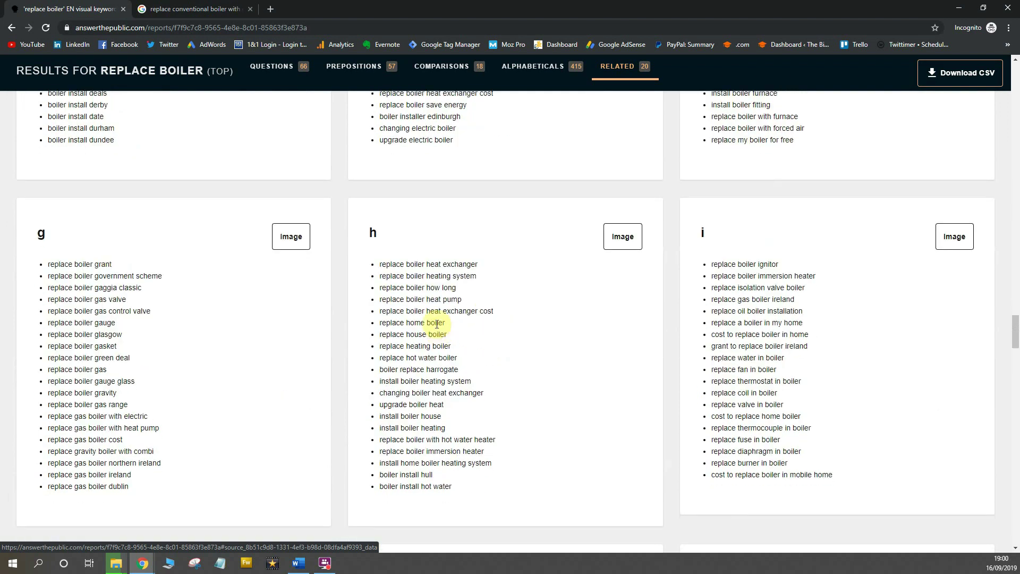
pyautogui.click(604, 242)
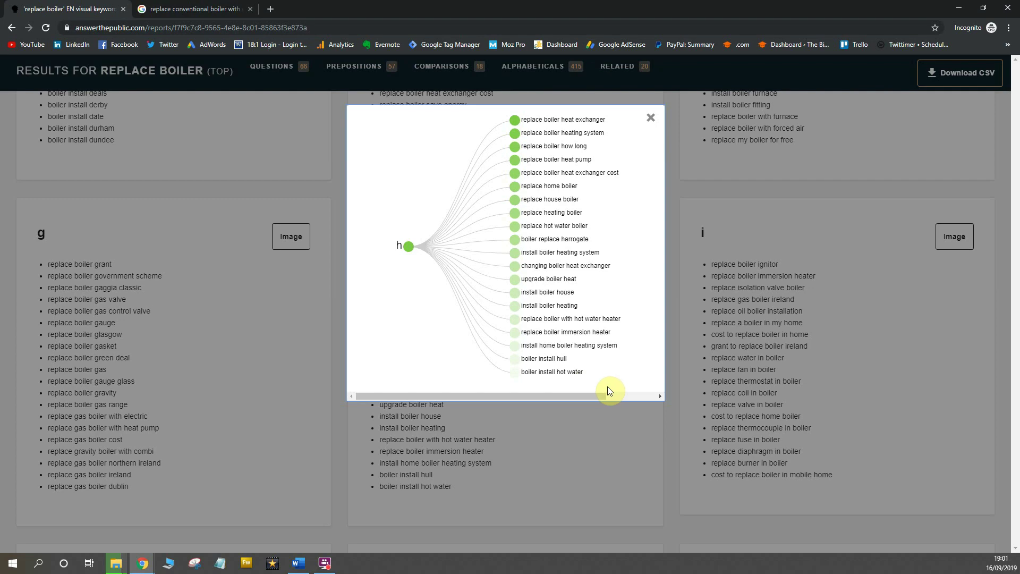
pyautogui.click(650, 118)
# Review the alphabetical lists from j to o and download the "replace boiler" report as a CSV file.
pyautogui.scroll(-5, 619, 340)
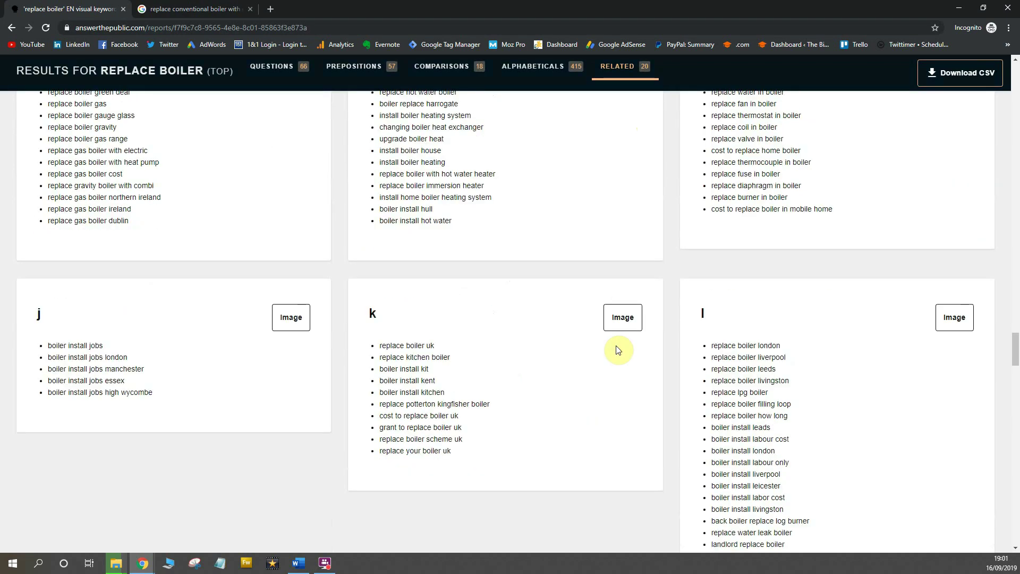
pyautogui.scroll(-5, 618, 349)
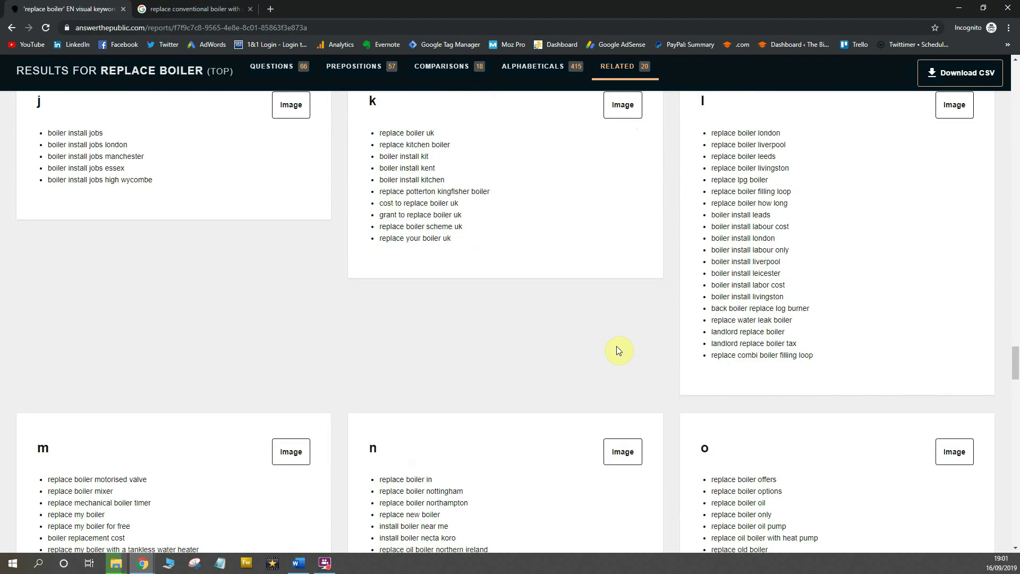
pyautogui.scroll(-1, 620, 349)
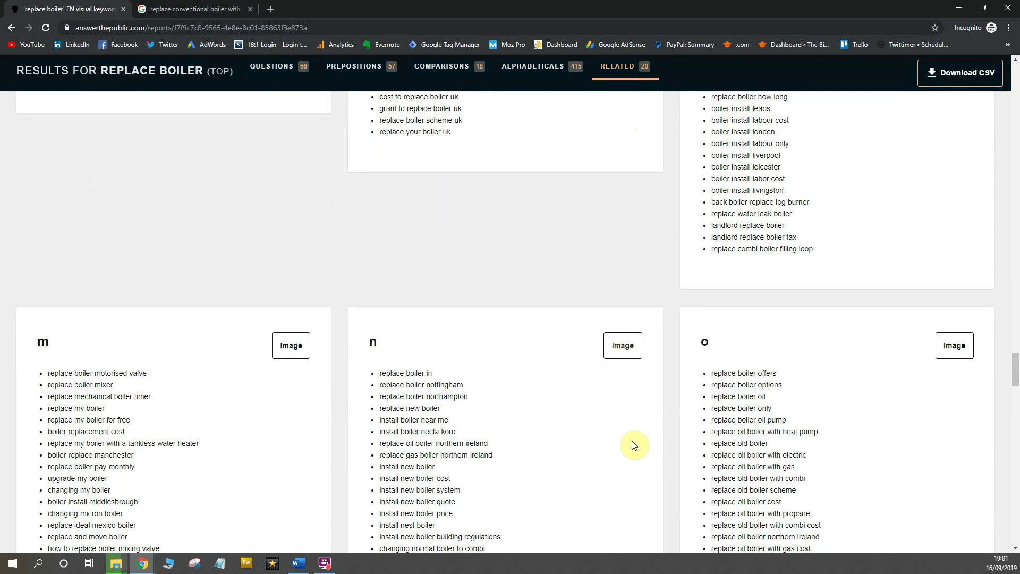
pyautogui.scroll(-1, 634, 444)
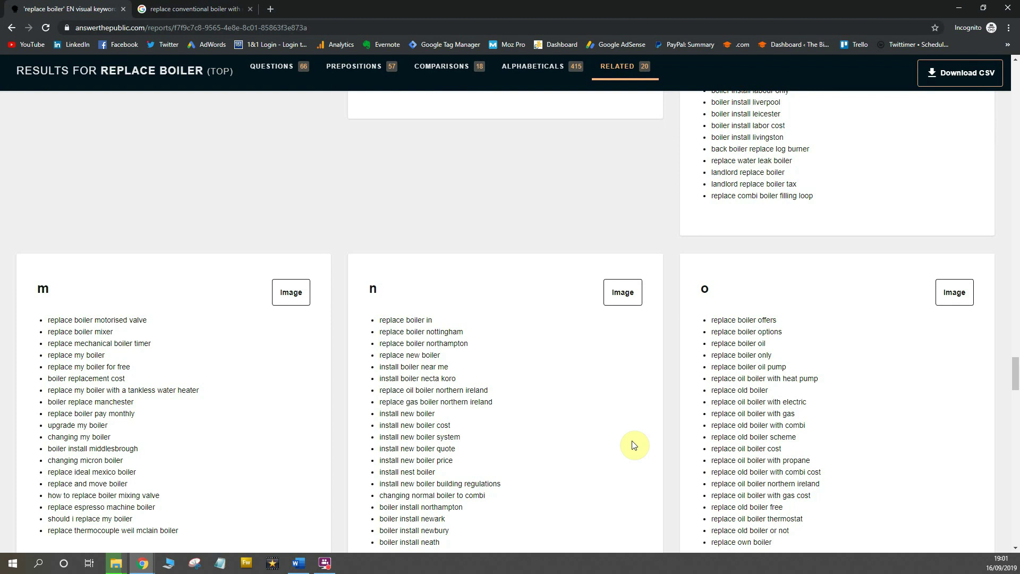
pyautogui.click(954, 79)
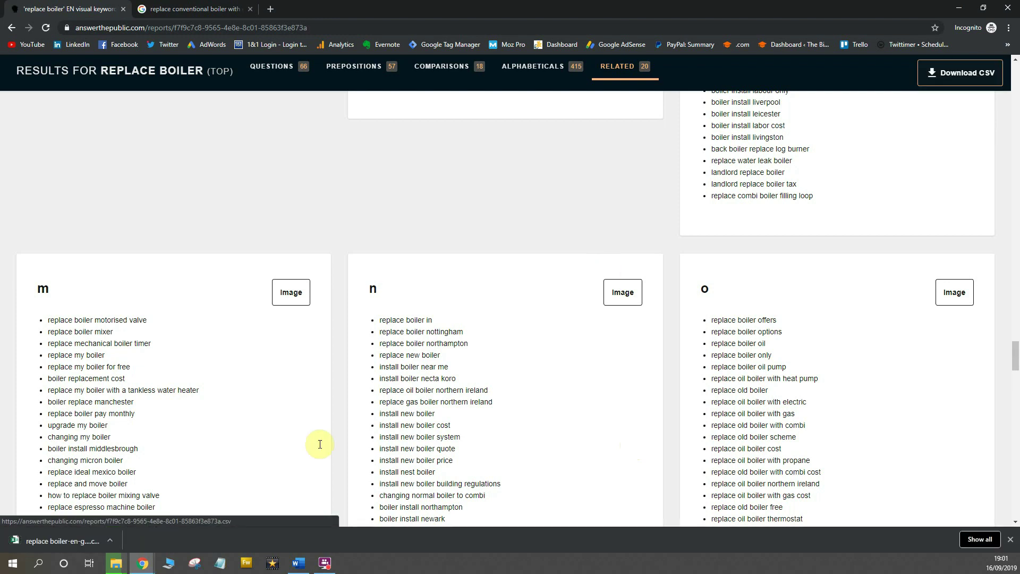
# Open the downloaded "replace boiler" CSV in Excel and review the questions and prepositions suggestions.
pyautogui.click(41, 547)
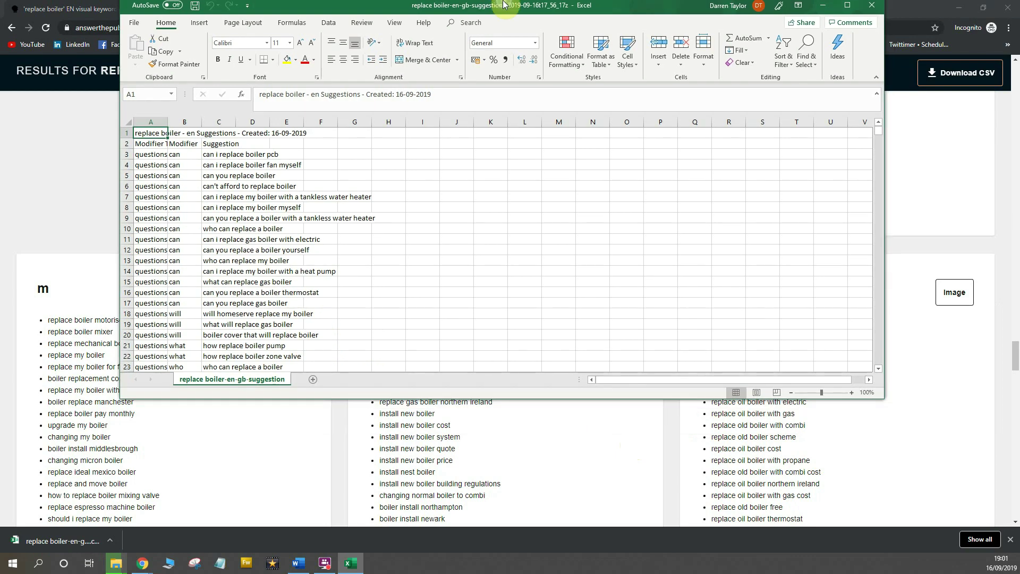
pyautogui.scroll(-3, 166, 221)
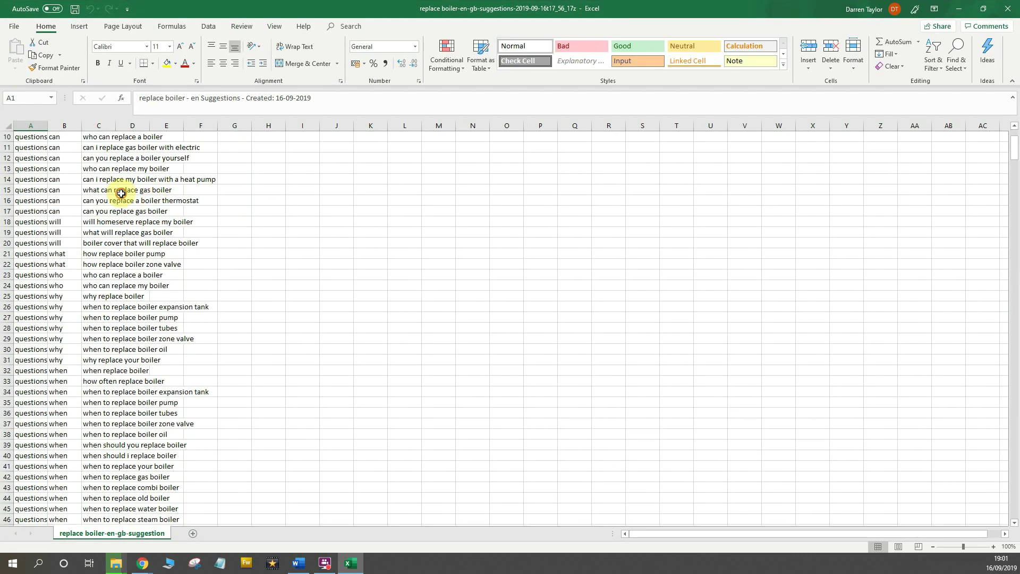
pyautogui.click(130, 190)
pyautogui.scroll(-6, 168, 235)
pyautogui.scroll(-20, 164, 235)
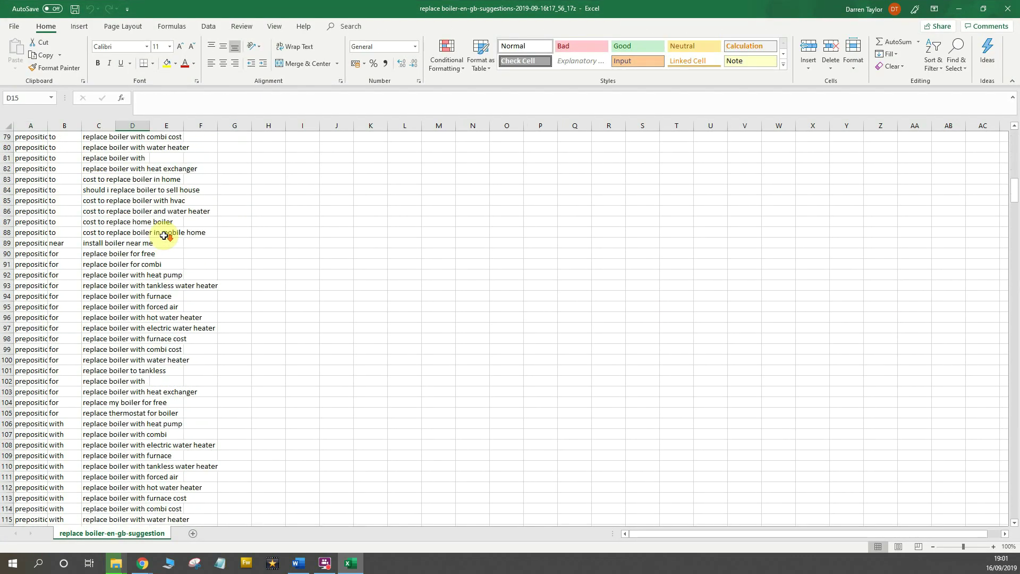
# Review the alphabeticals suggestions in the sheet and highlight the "boiler install video" entry across A218:D218.
pyautogui.scroll(-20, 130, 361)
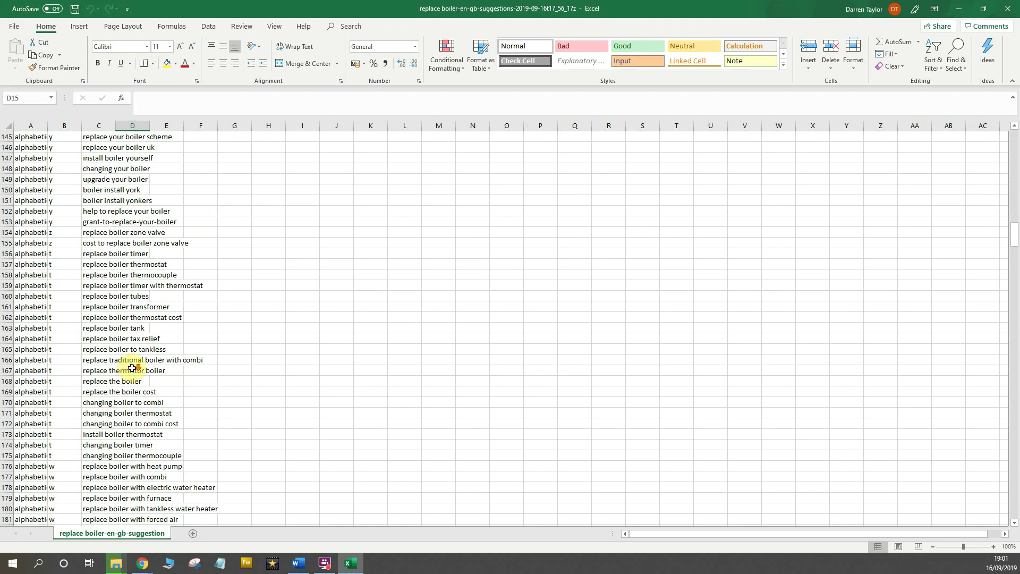
pyautogui.scroll(-6, 131, 368)
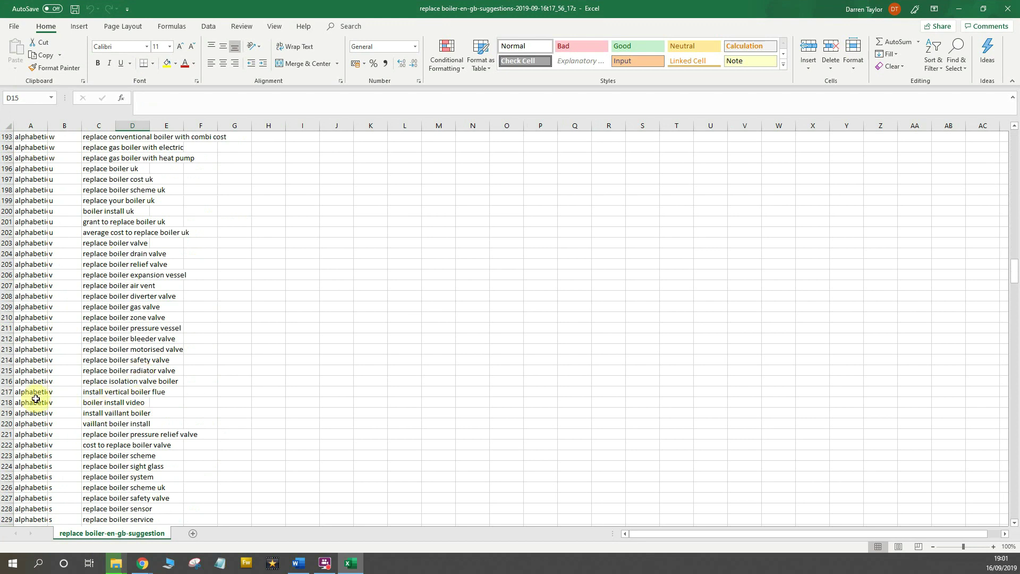
pyautogui.moveTo(31, 402); pyautogui.dragTo(142, 402)
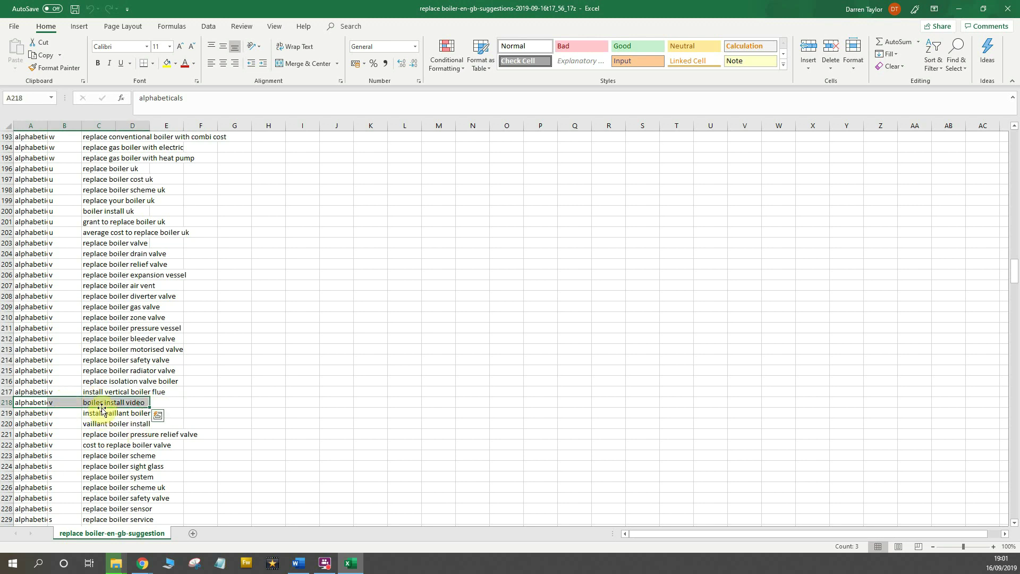